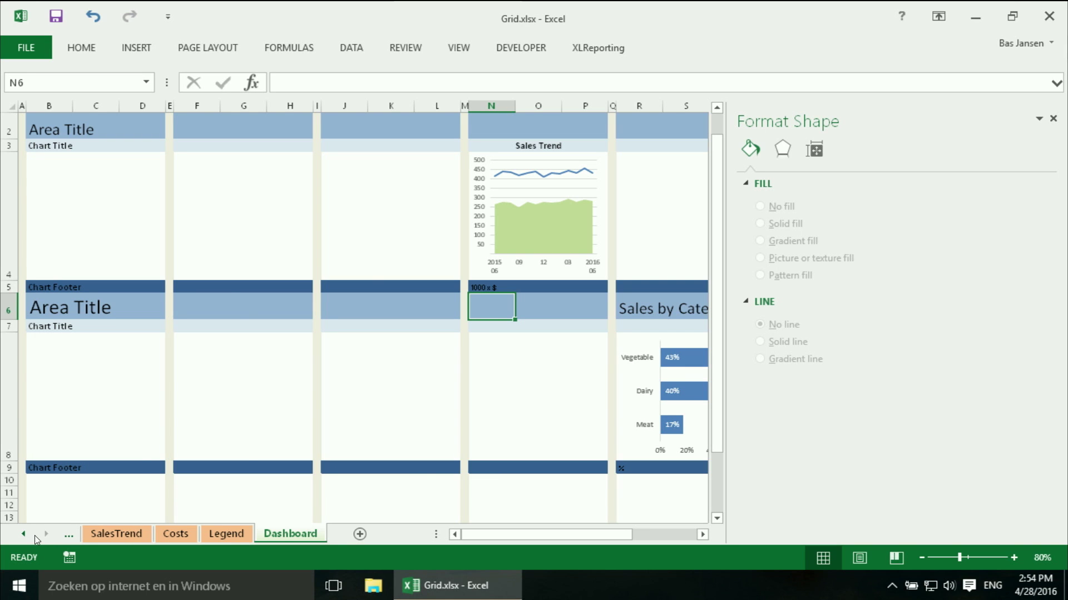
# Switch to the Sales sheet using the Activate sheet list.
pyautogui.rightClick(35, 538)
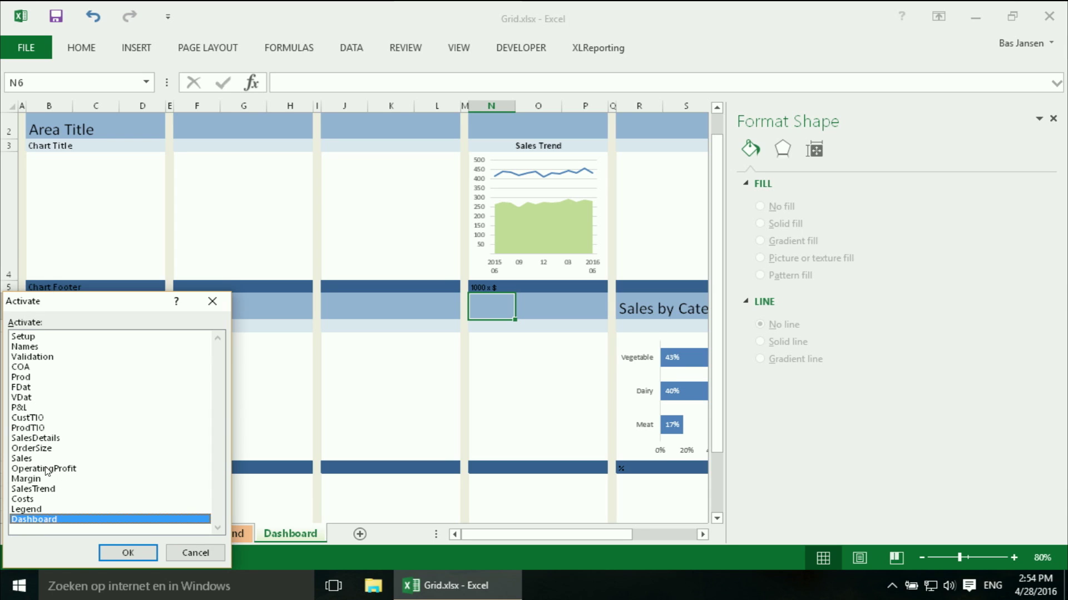
pyautogui.click(29, 458)
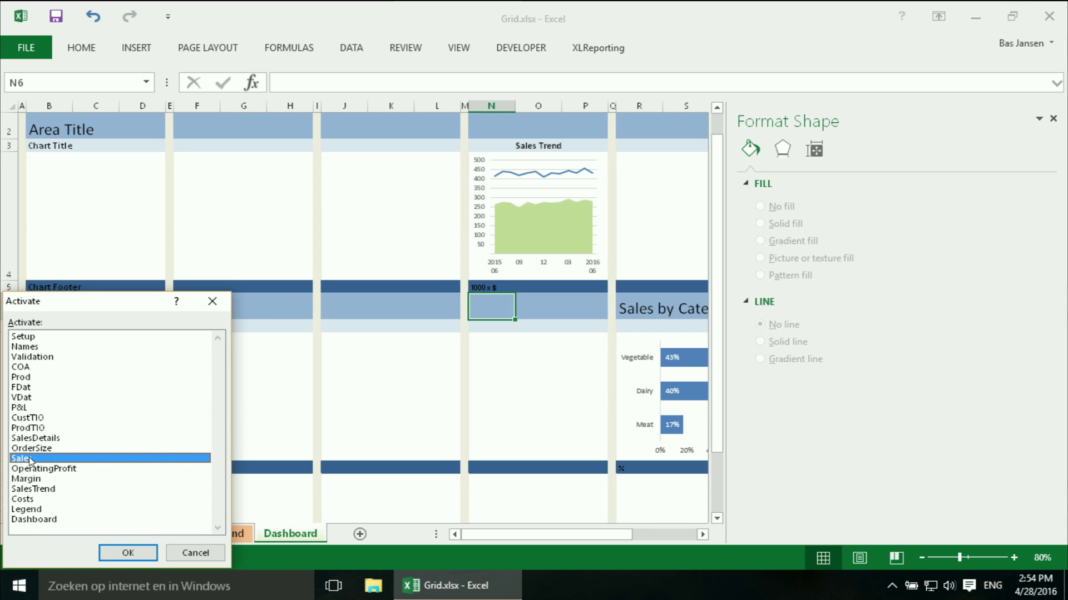
pyautogui.click(127, 552)
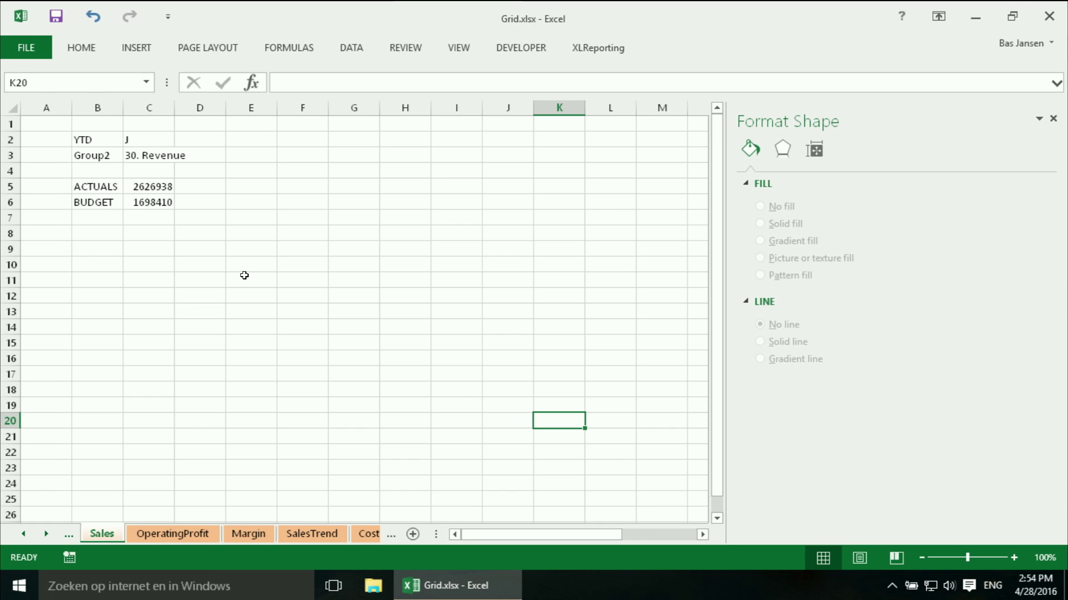
# Check the ACTUALS and BUDGET formulas, then select C5:C6 as chart data.
pyautogui.click(158, 189)
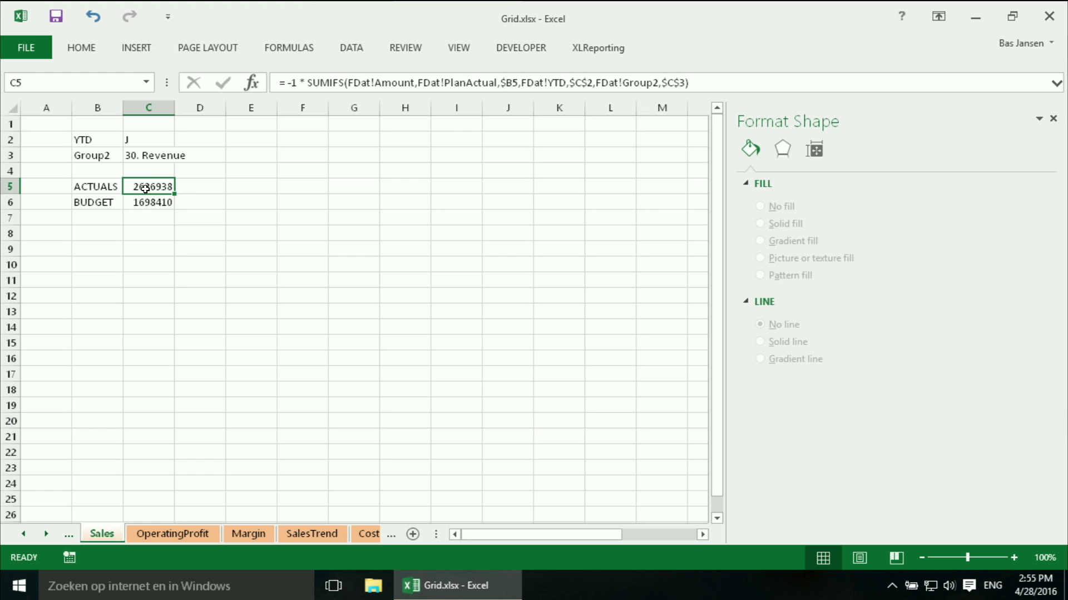
pyautogui.click(151, 201)
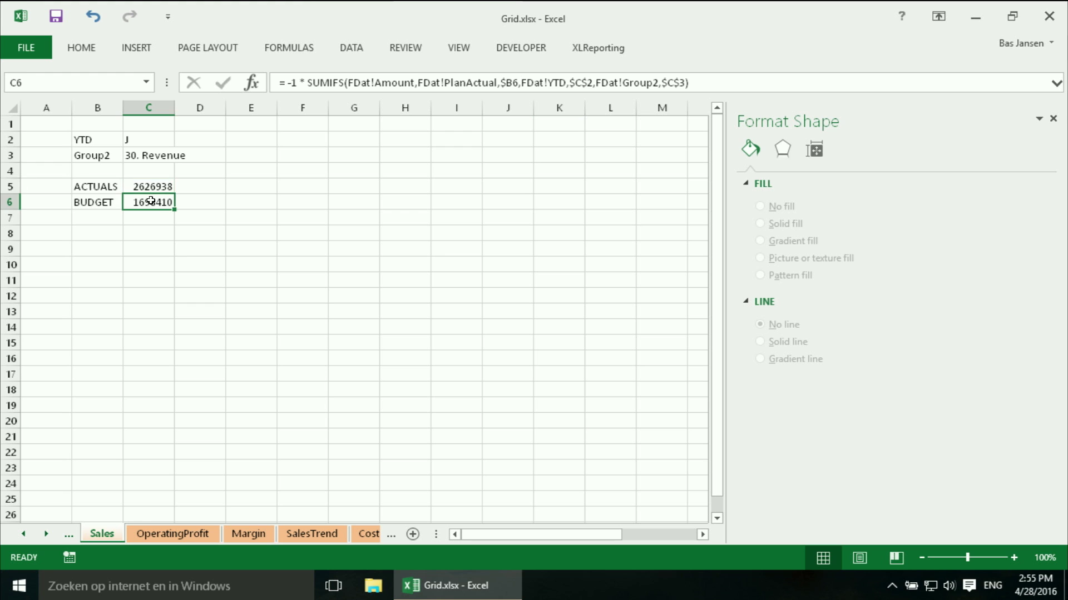
pyautogui.moveTo(155, 186); pyautogui.dragTo(156, 201)
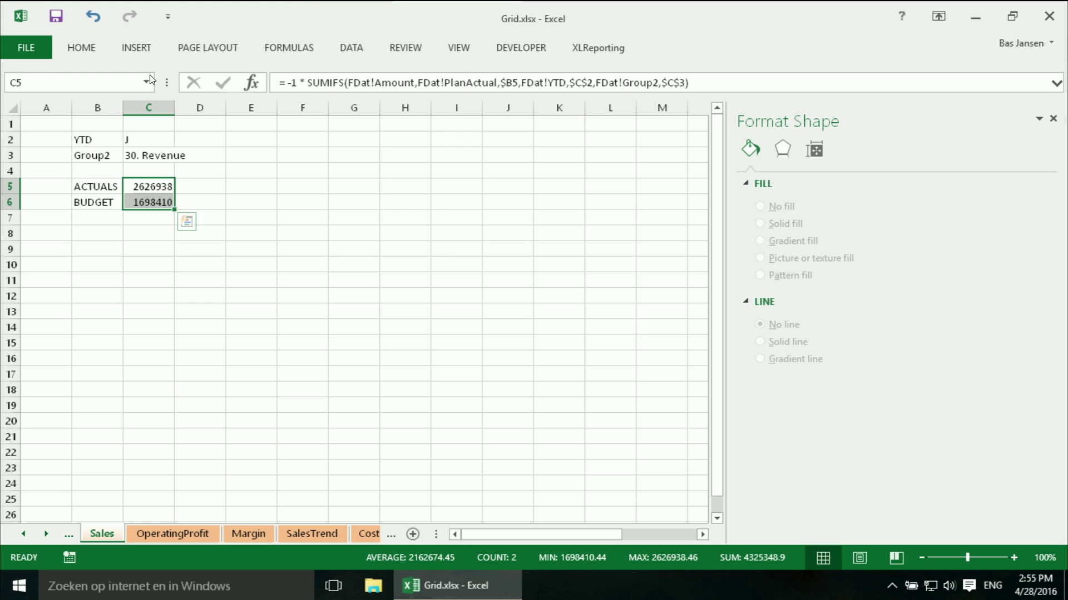
# Insert a 2-D Clustered Column chart from C5:C6 and close the Format Chart Area pane.
pyautogui.click(139, 49)
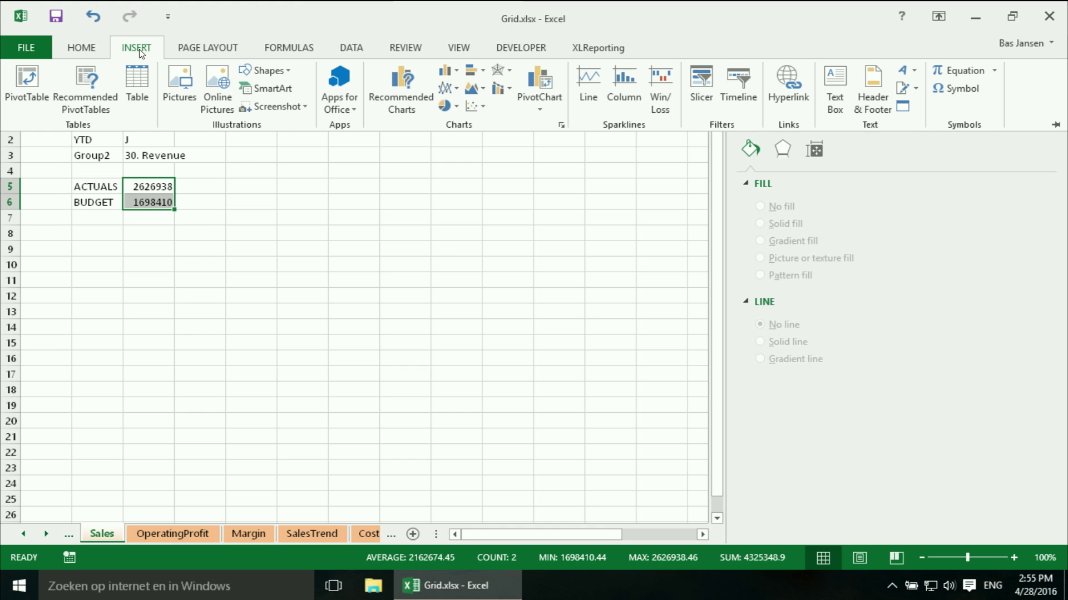
pyautogui.click(444, 75)
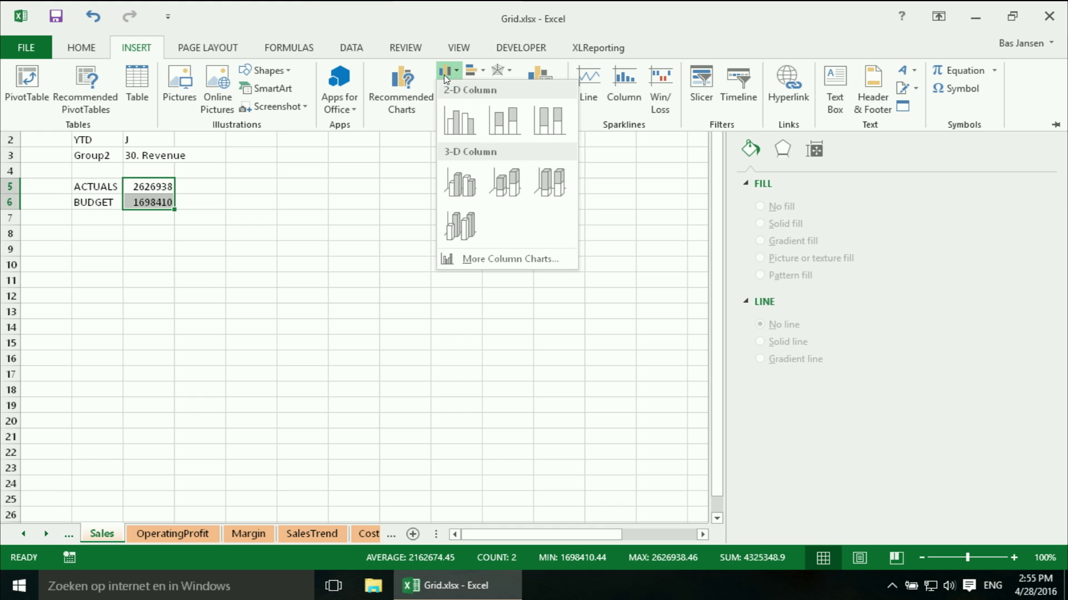
pyautogui.click(454, 113)
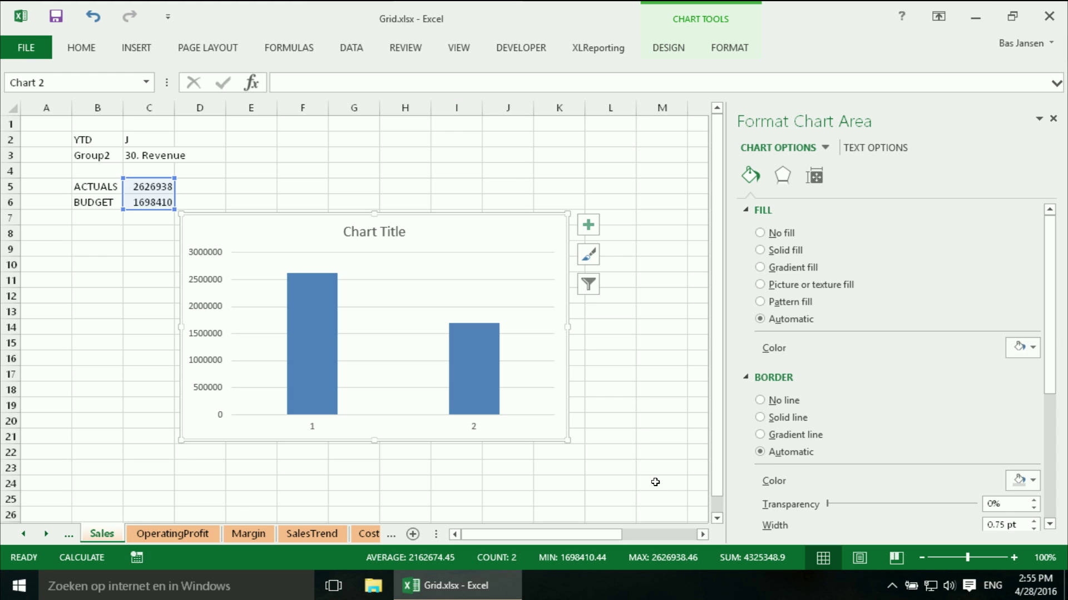
pyautogui.click(1052, 119)
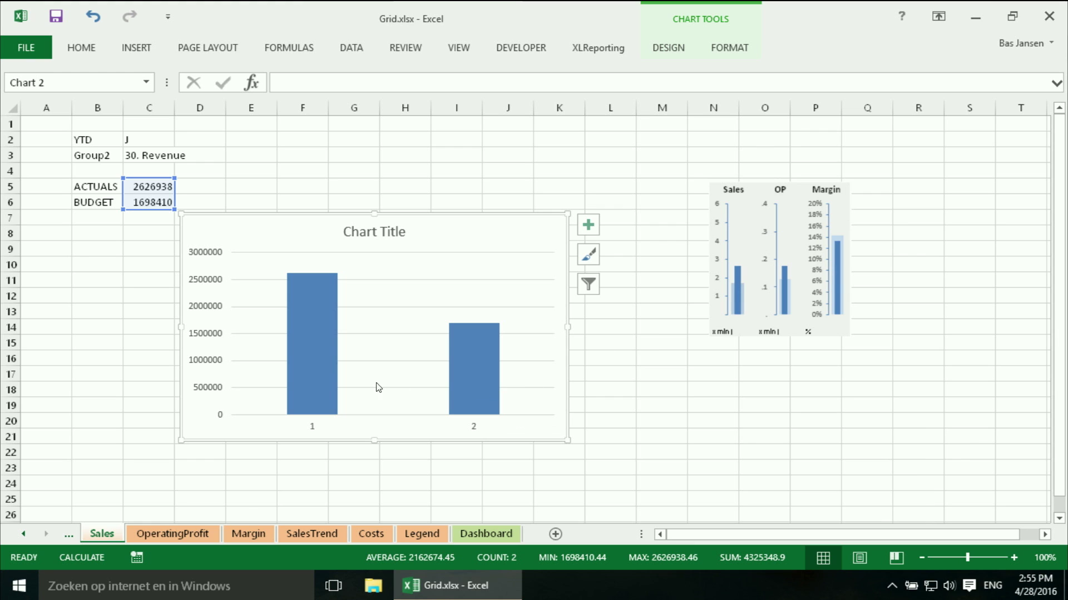
pyautogui.moveTo(309, 383)
pyautogui.moveTo(475, 373)
# Switch Row/Column so ACTUALS and BUDGET become two separate series.
pyautogui.click(672, 52)
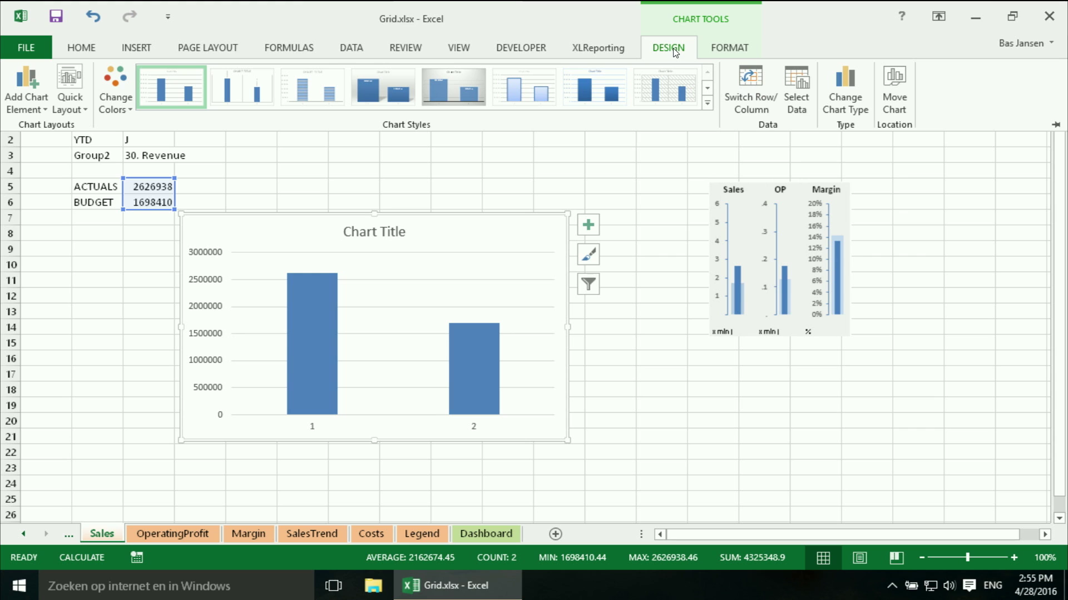
pyautogui.click(746, 84)
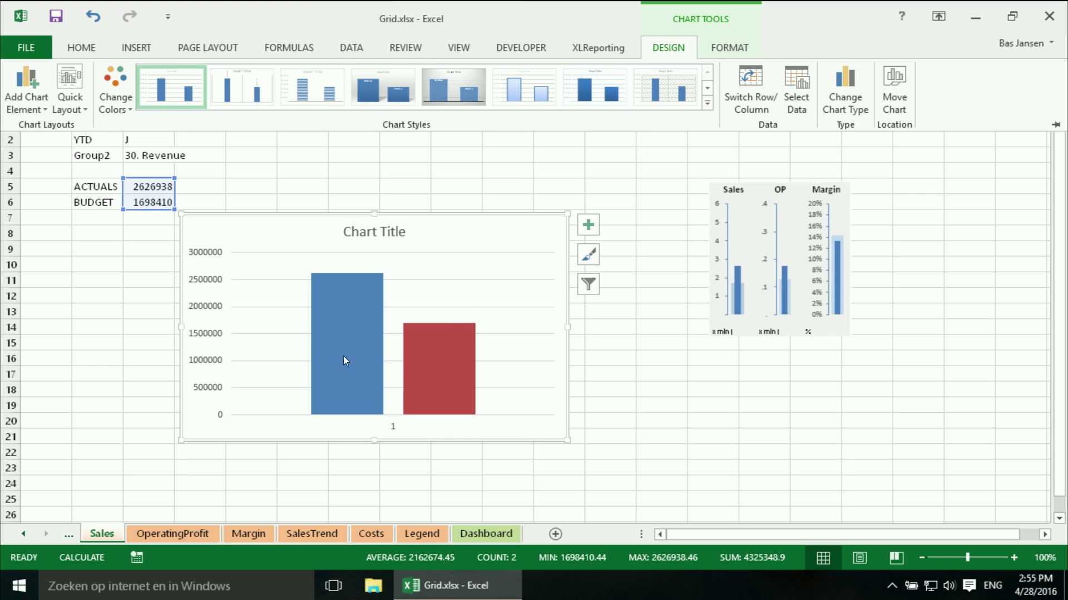
# Fill the red BUDGET bar with light green.
pyautogui.rightClick(439, 373)
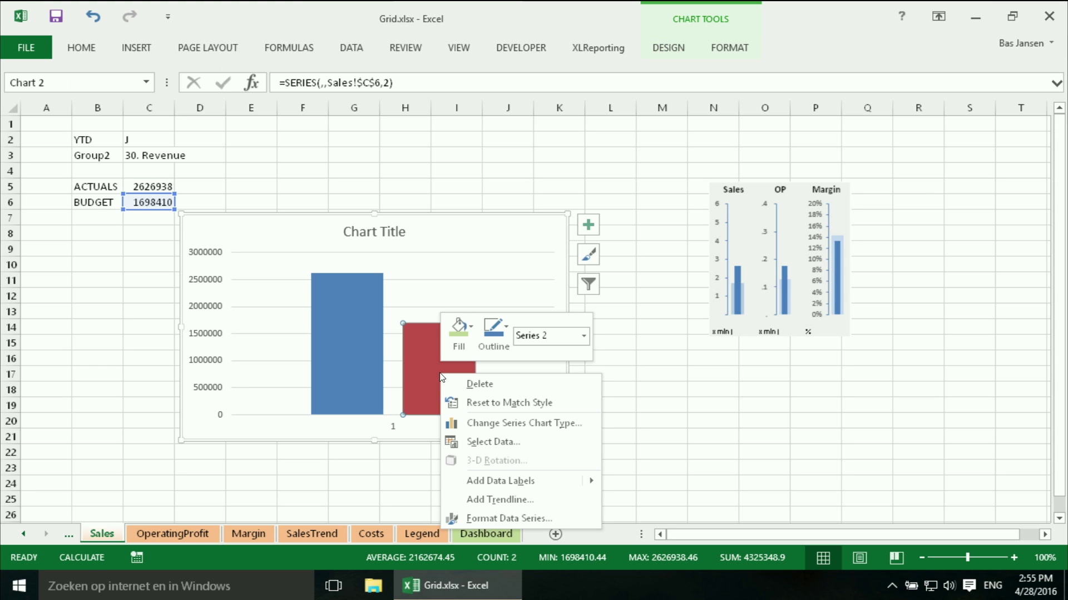
pyautogui.click(458, 332)
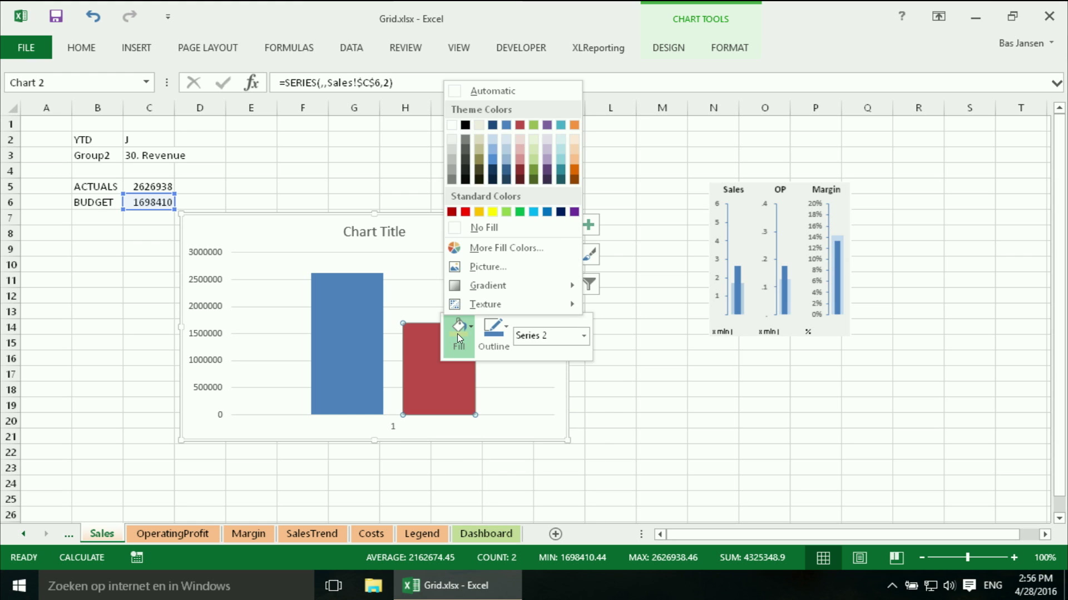
pyautogui.click(457, 334)
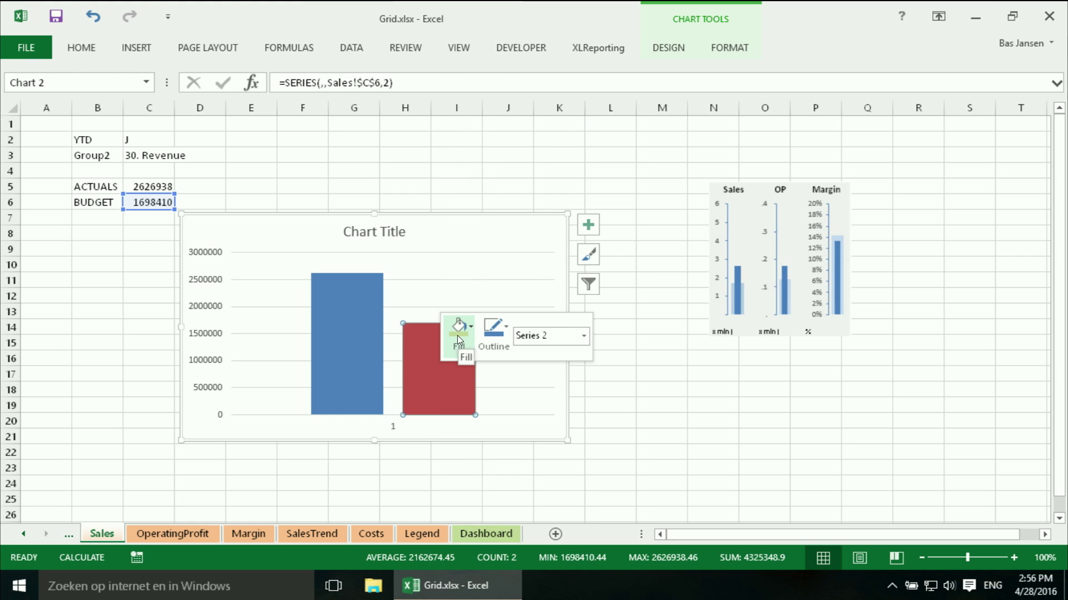
pyautogui.click(457, 335)
pyautogui.click(458, 332)
pyautogui.click(459, 327)
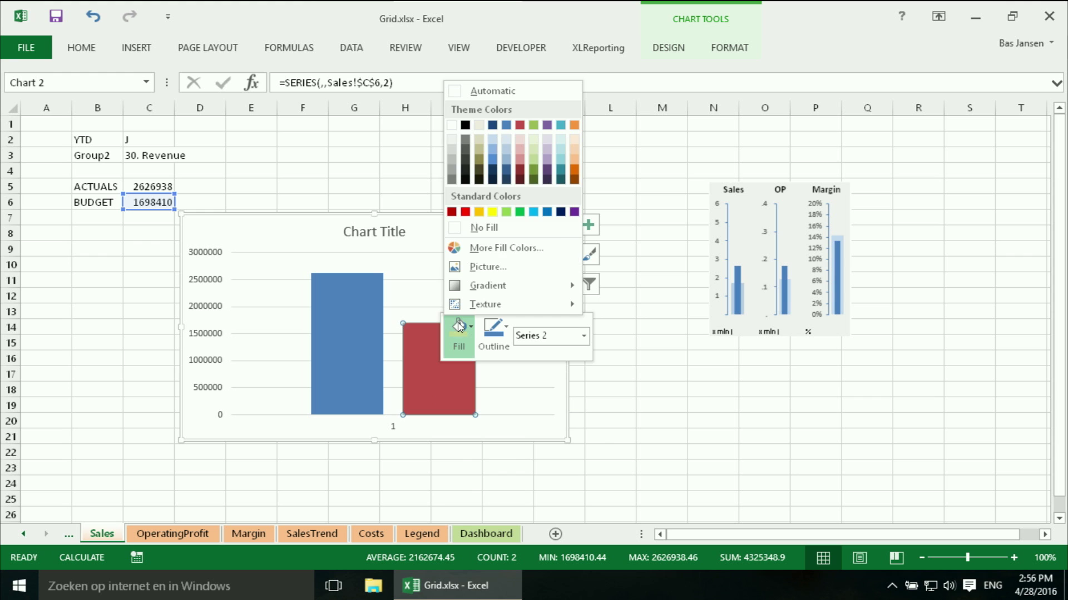
pyautogui.click(534, 162)
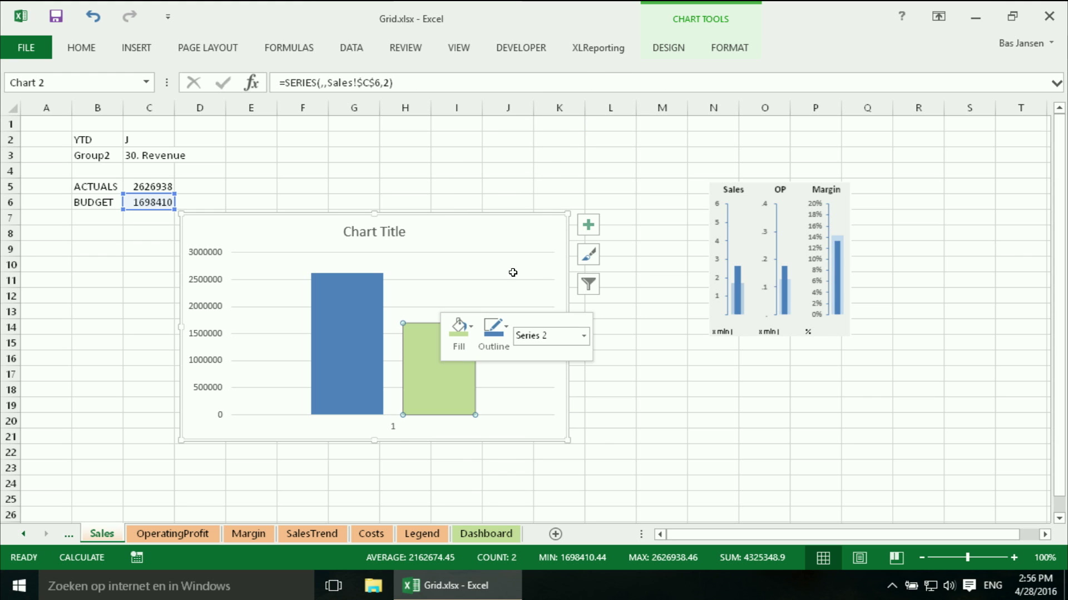
# Delete the default chart title.
pyautogui.click(492, 238)
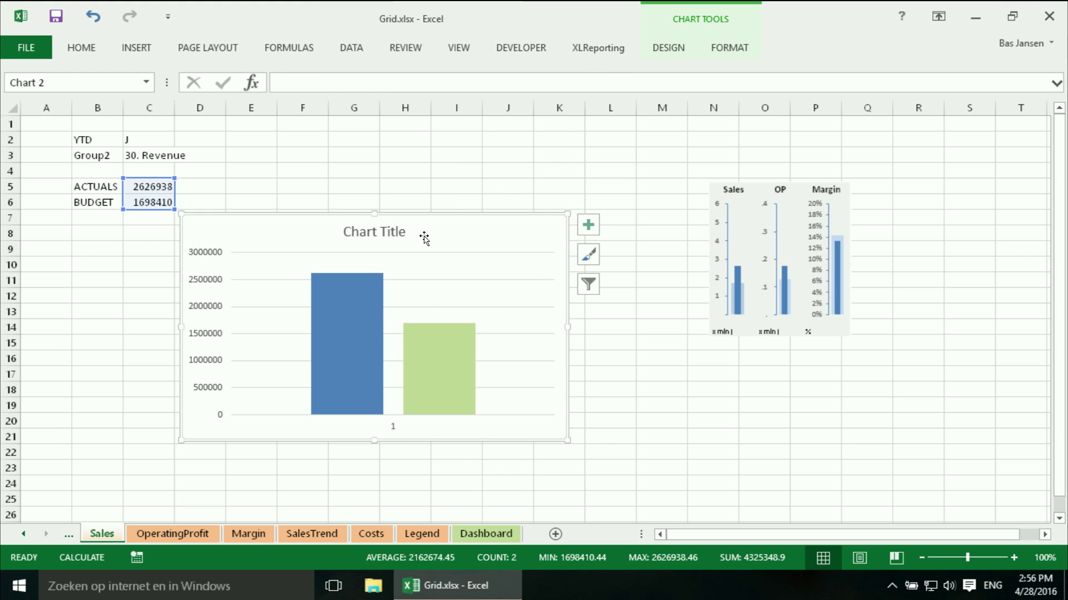
pyautogui.click(393, 231)
pyautogui.press('Delete')
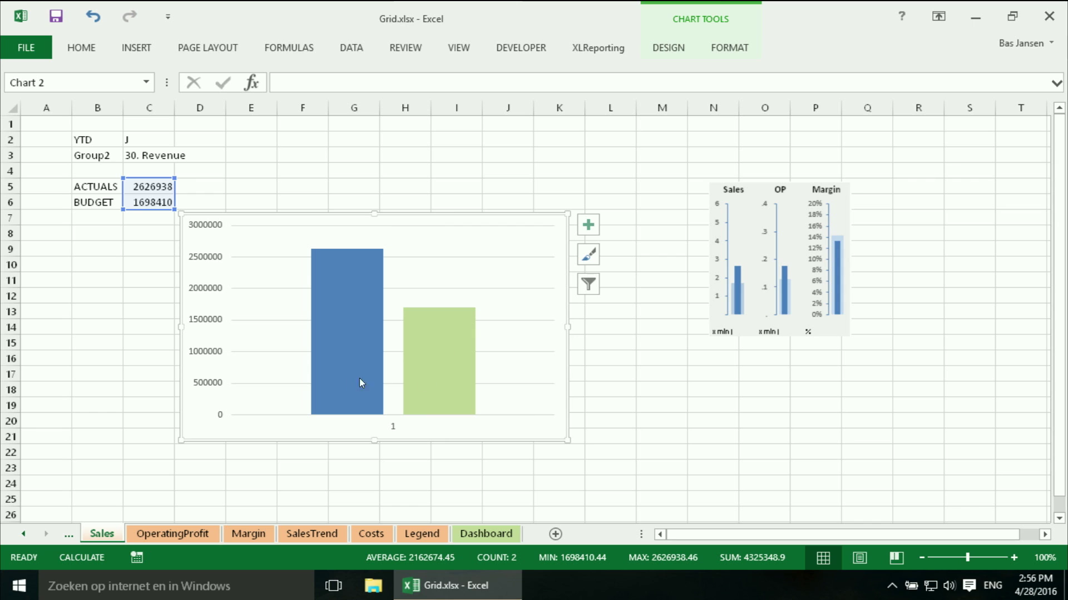
# Plot the blue ACTUALS series on the Secondary Axis via Format Data Series.
pyautogui.moveTo(353, 391)
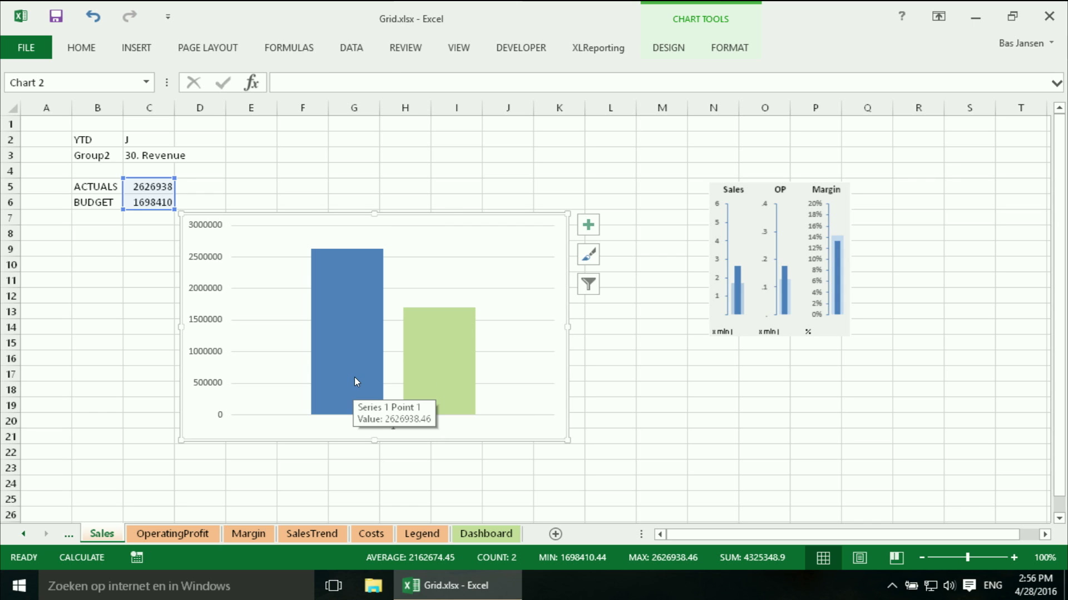
pyautogui.click(355, 378)
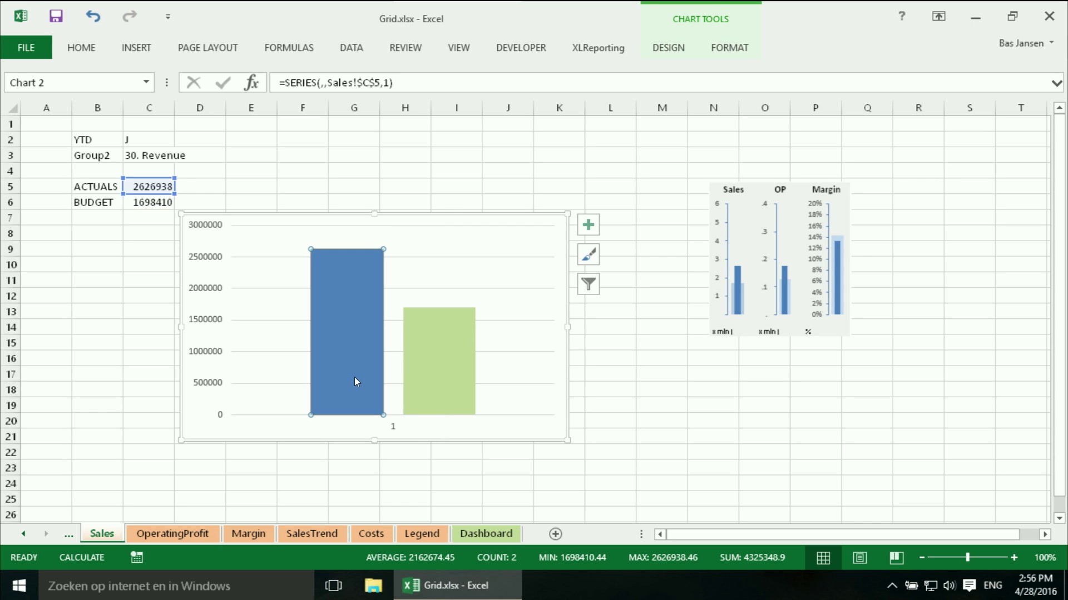
pyautogui.rightClick(356, 381)
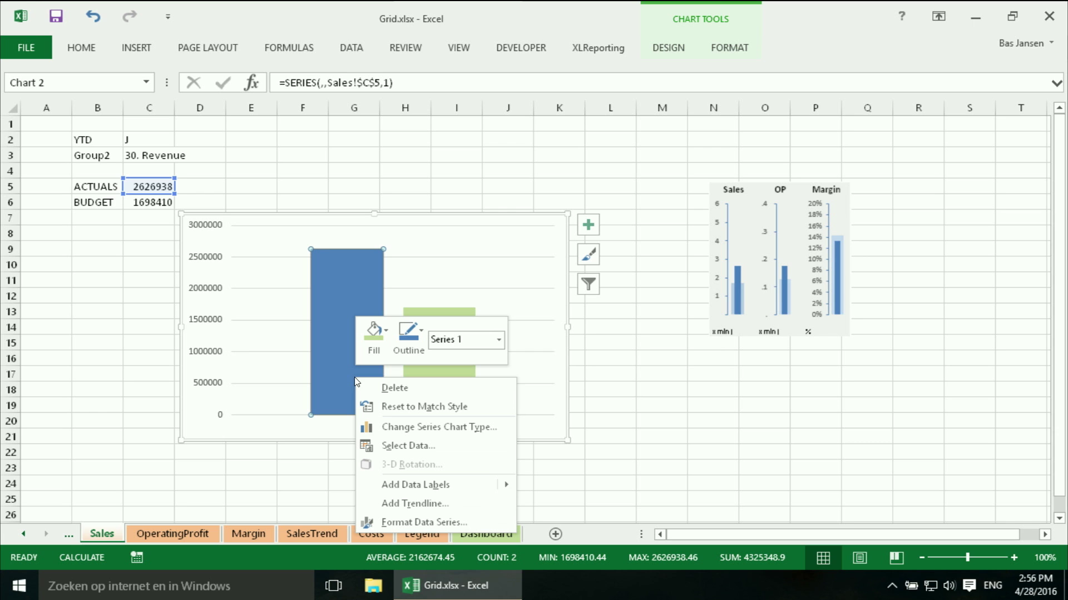
pyautogui.click(412, 522)
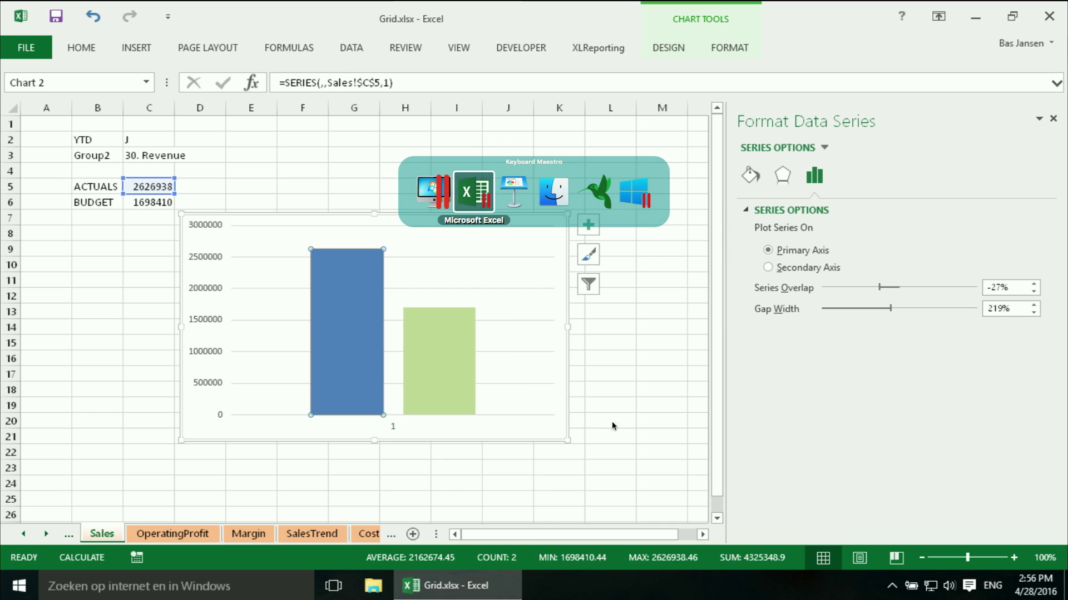
pyautogui.press('super+Tab')
pyautogui.press('super+Tab')
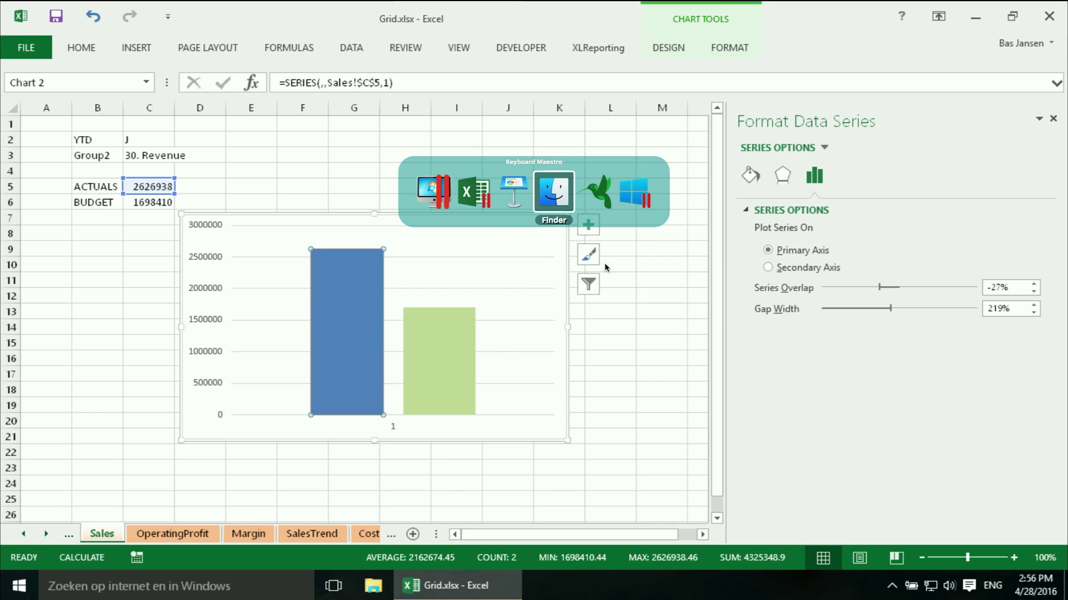
pyautogui.press('super+Tab')
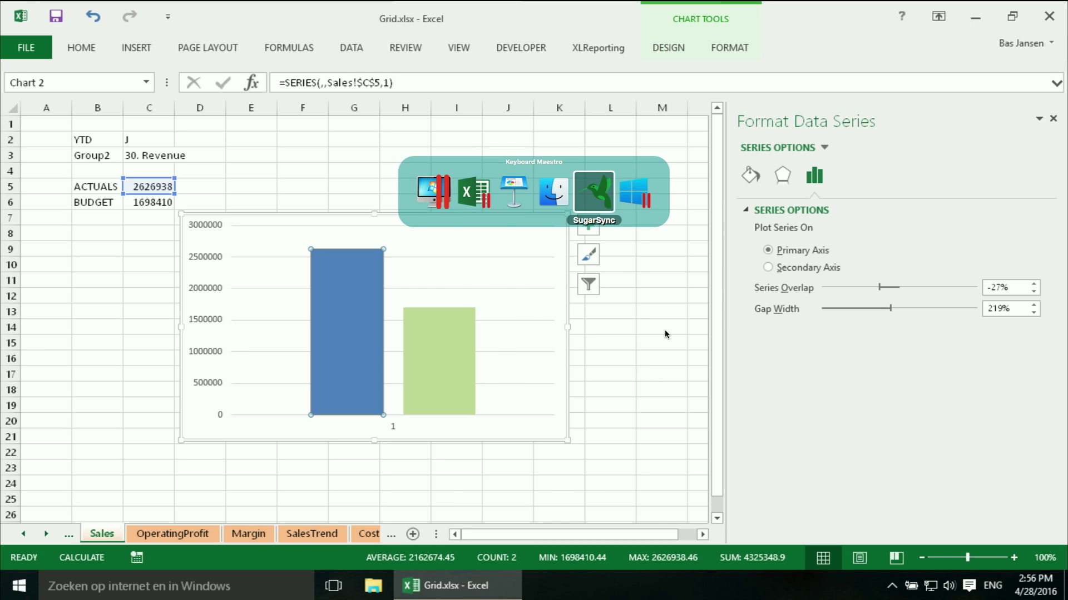
pyautogui.press('super+Tab')
pyautogui.click(769, 267)
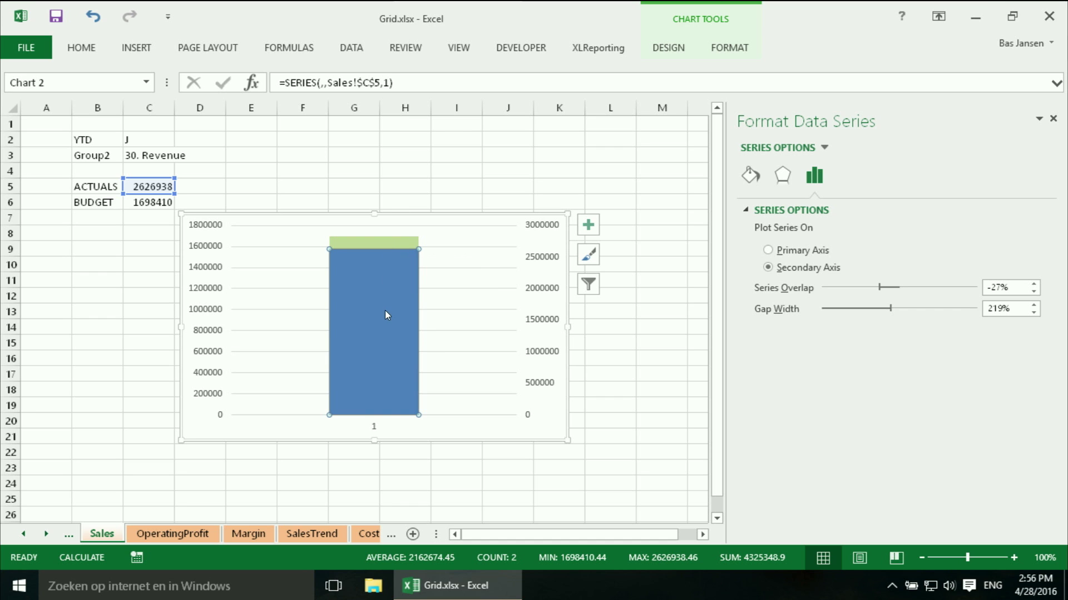
# Set the ACTUALS series gap width to 200%.
pyautogui.moveTo(384, 315)
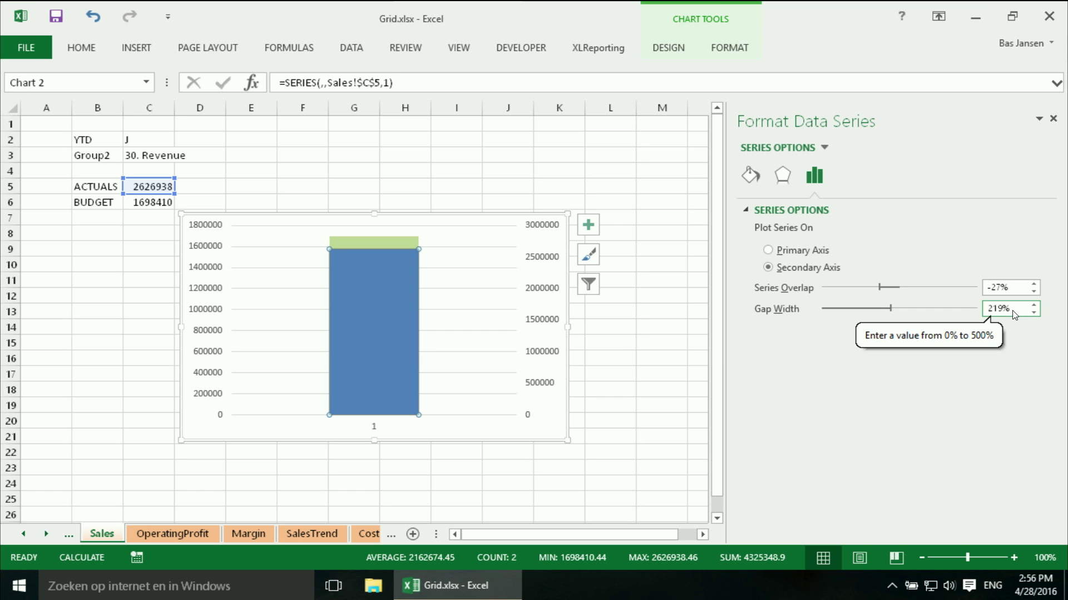
pyautogui.moveTo(1013, 310); pyautogui.dragTo(974, 309)
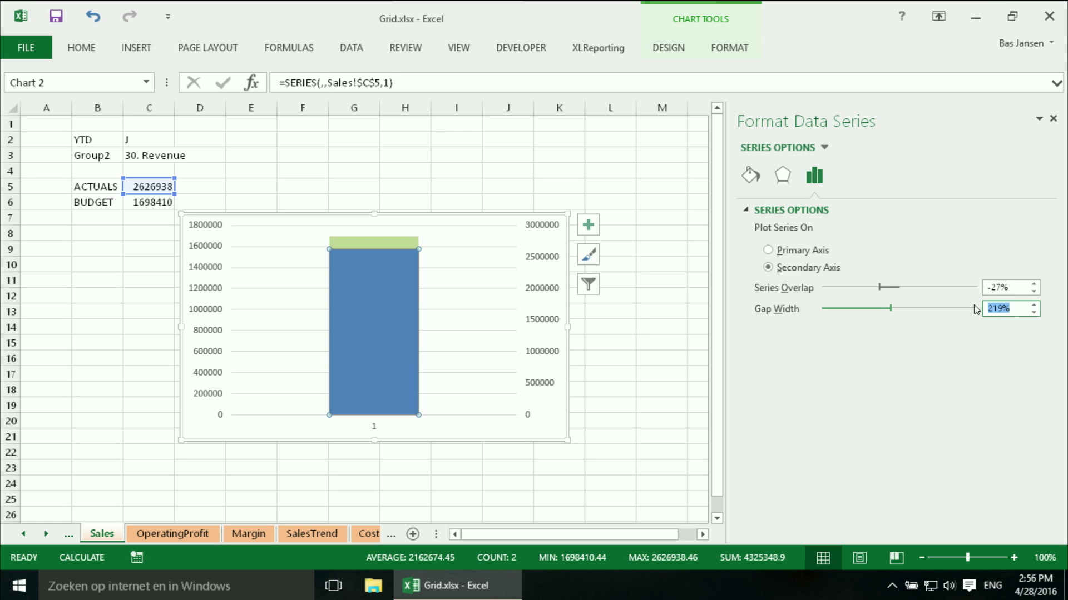
pyautogui.write('200')
pyautogui.click(642, 393)
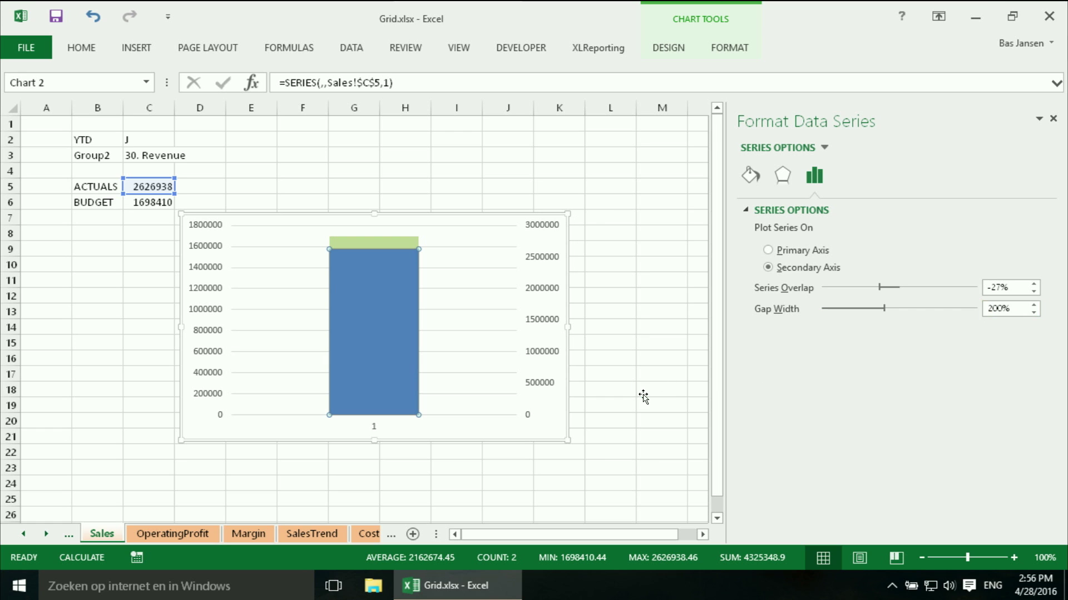
# Set the green BUDGET series gap width to 50%.
pyautogui.click(385, 244)
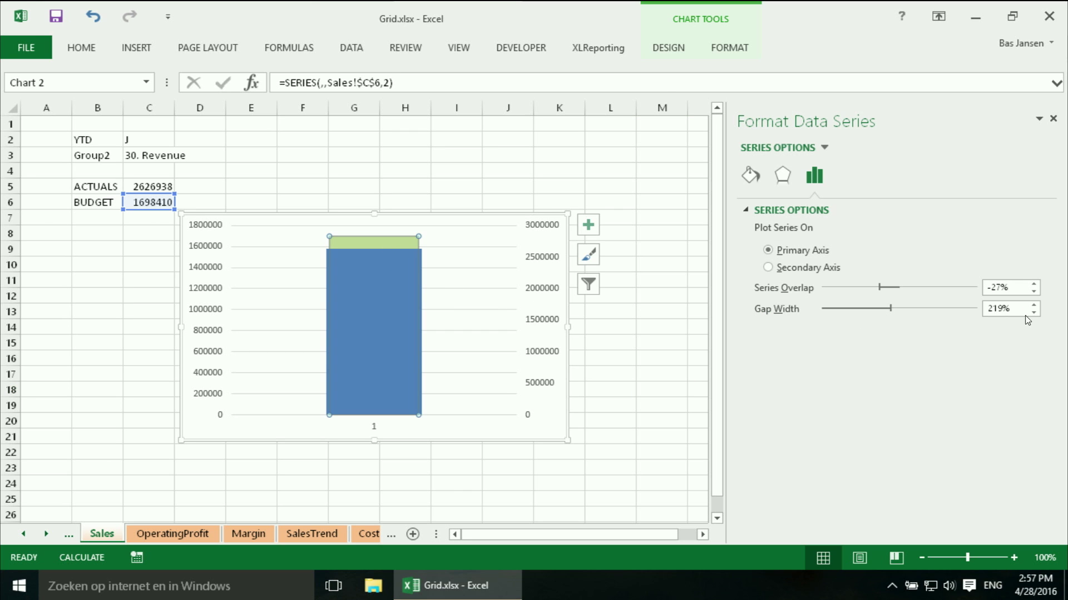
pyautogui.moveTo(1019, 309); pyautogui.dragTo(987, 309)
pyautogui.write('50')
pyautogui.press('Tab')
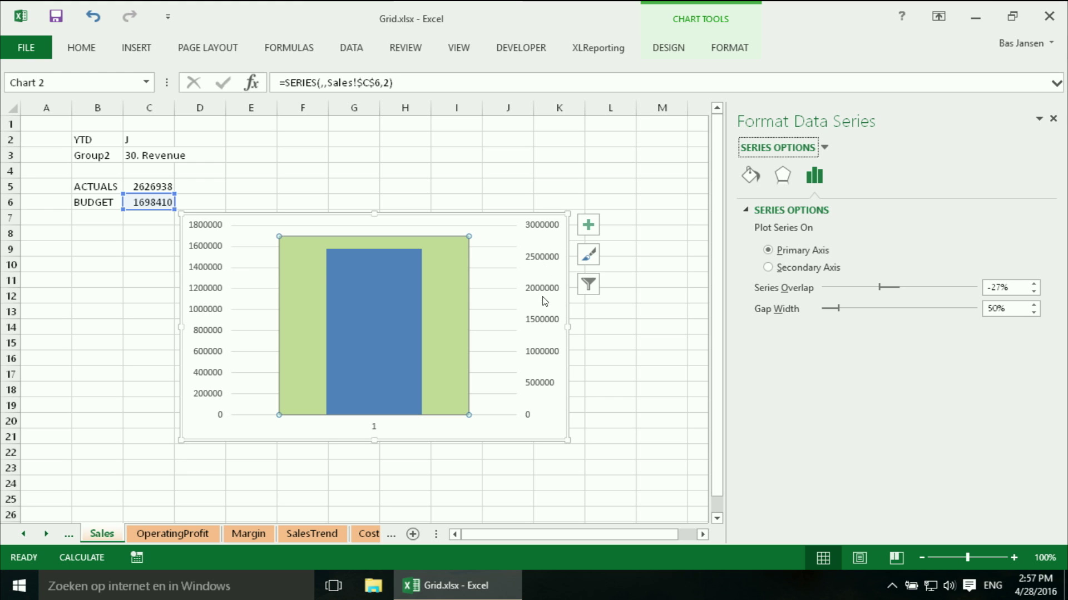
# Set the secondary value axis maximum bound to 6,000,000.
pyautogui.click(538, 349)
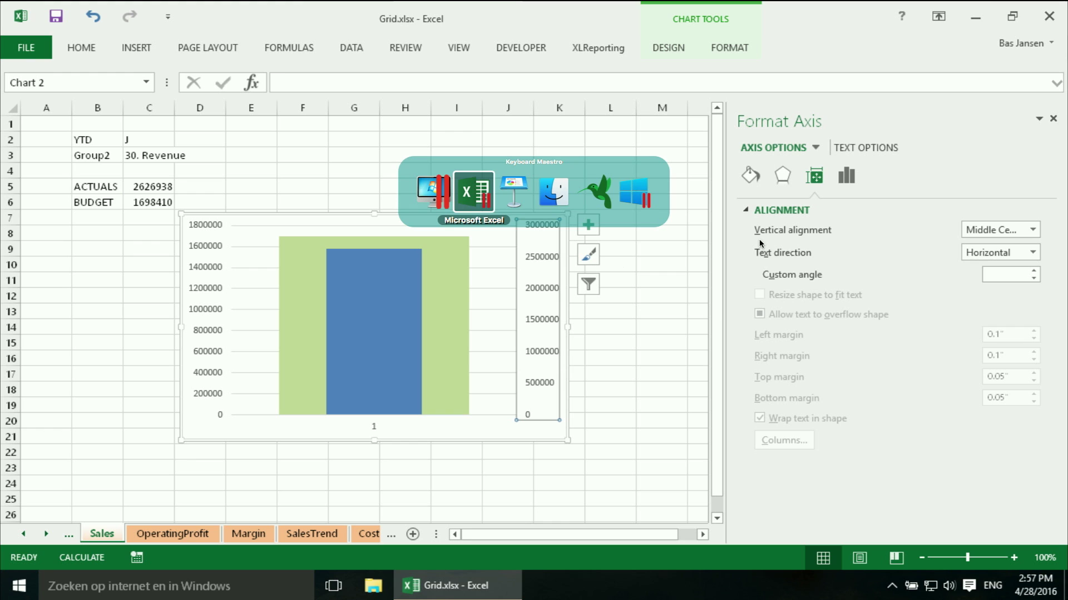
pyautogui.click(847, 176)
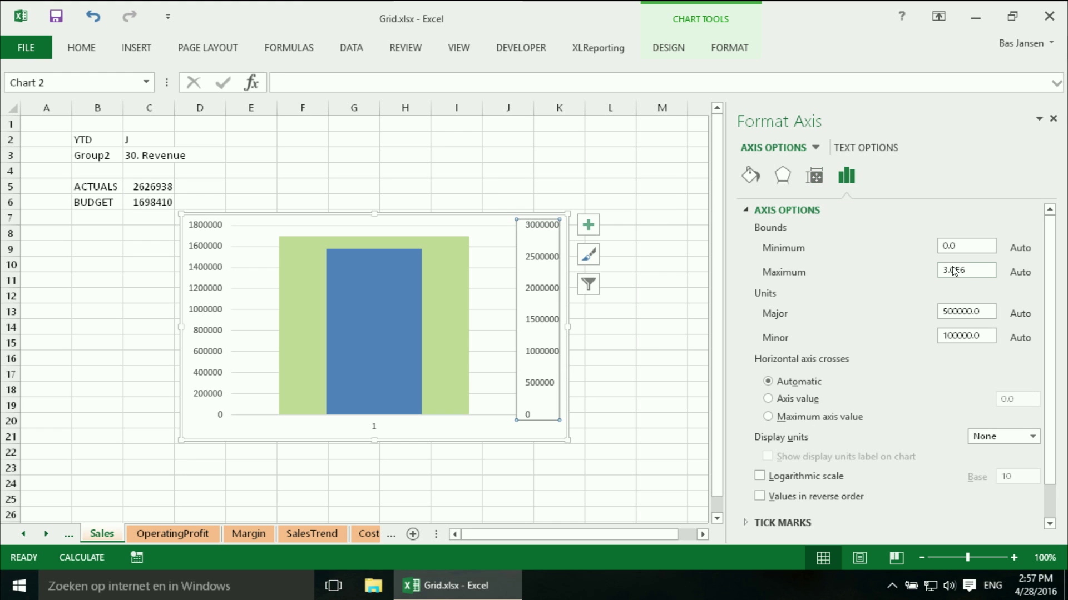
pyautogui.moveTo(981, 275); pyautogui.dragTo(900, 273)
pyautogui.write('6')
pyautogui.press('Return')
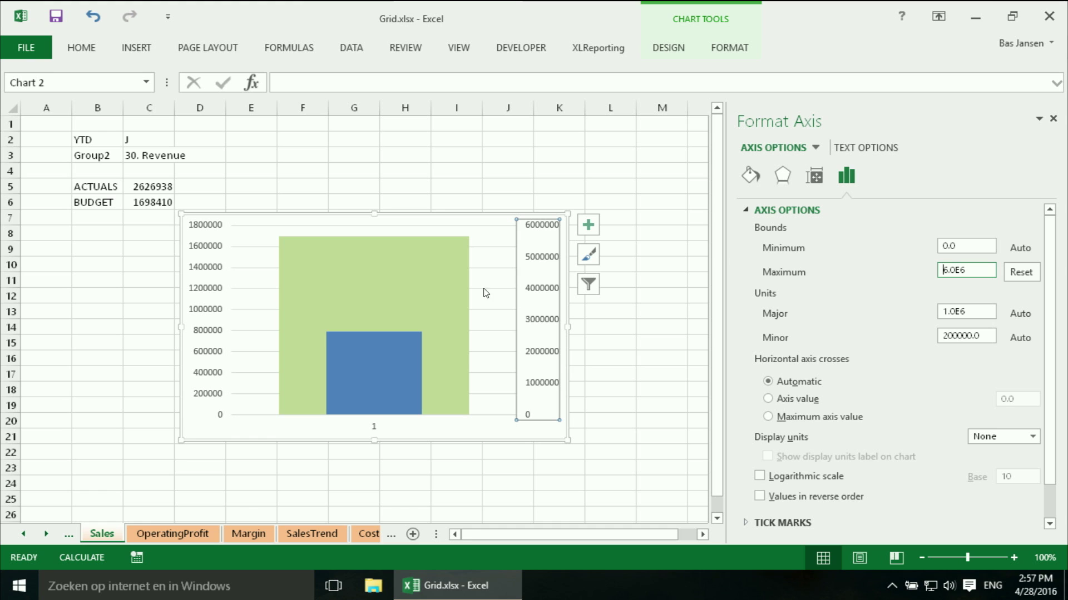
# Set the primary value axis maximum bound to 6,000,000 as well.
pyautogui.click(203, 293)
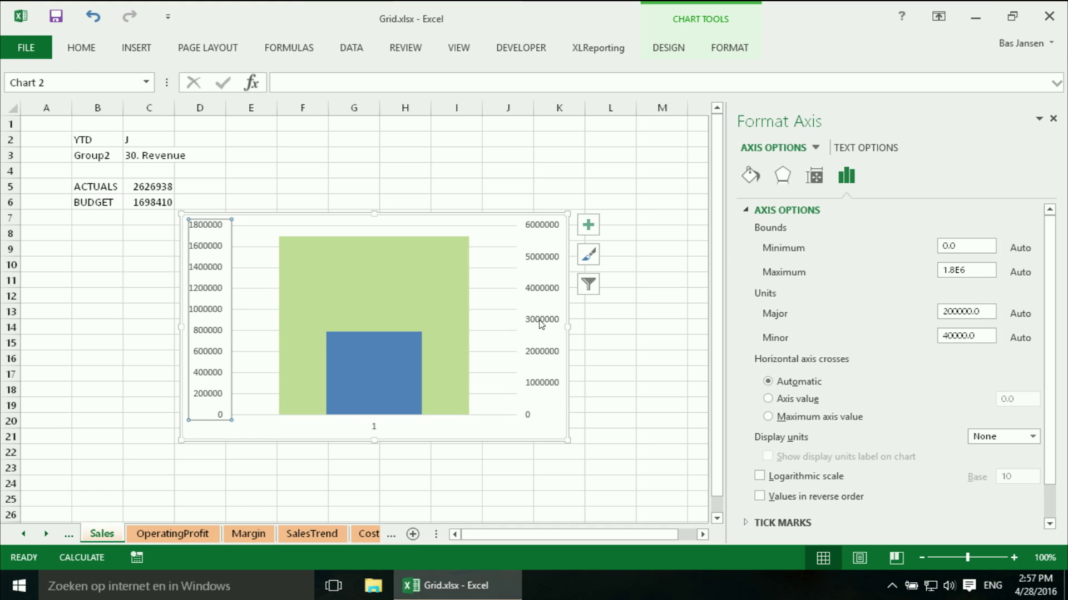
pyautogui.moveTo(970, 271); pyautogui.dragTo(912, 272)
pyautogui.write('6000000')
pyautogui.click(654, 337)
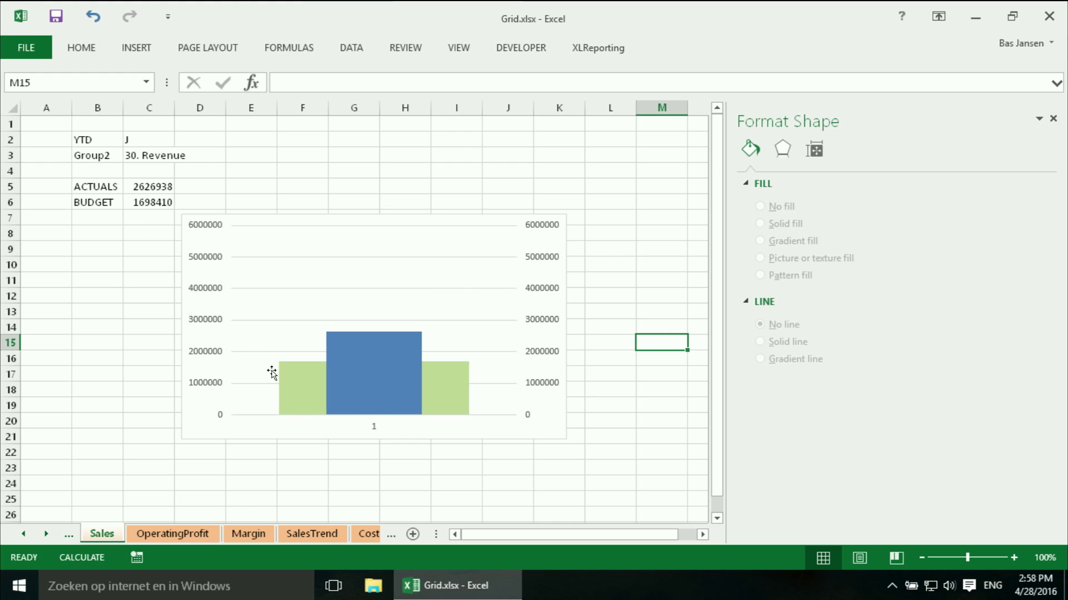
# Delete the right-hand secondary axis and the horizontal gridlines.
pyautogui.moveTo(297, 381)
pyautogui.click(548, 362)
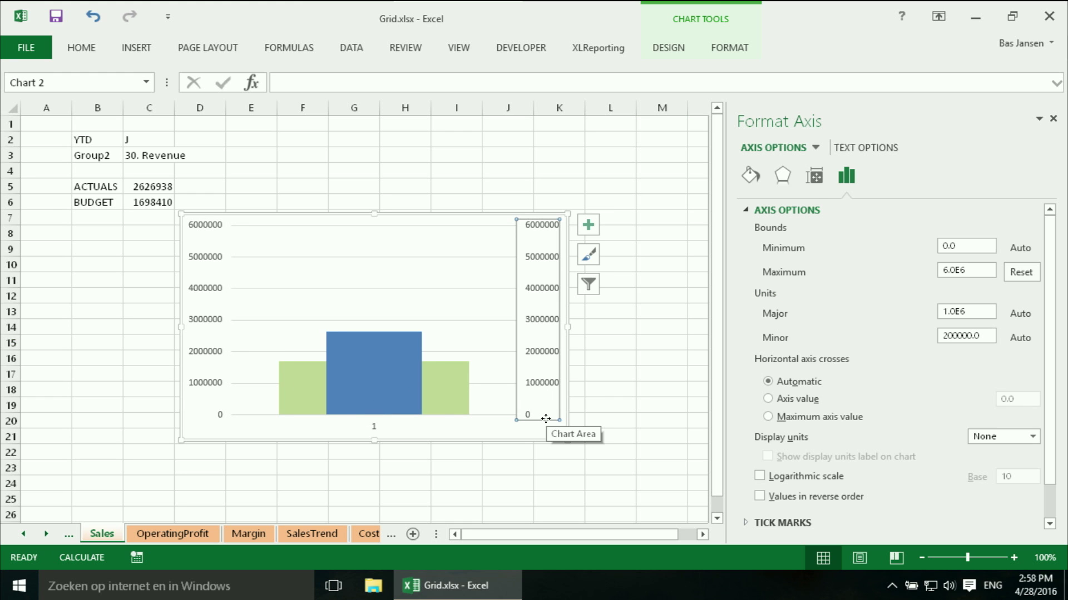
pyautogui.press('Delete')
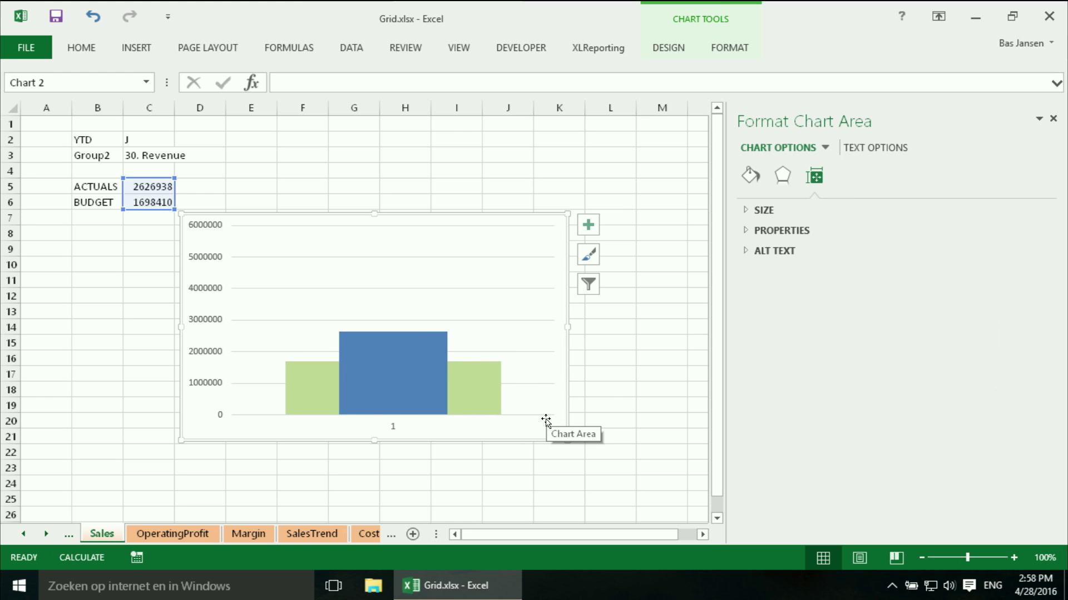
pyautogui.click(455, 293)
pyautogui.click(455, 293)
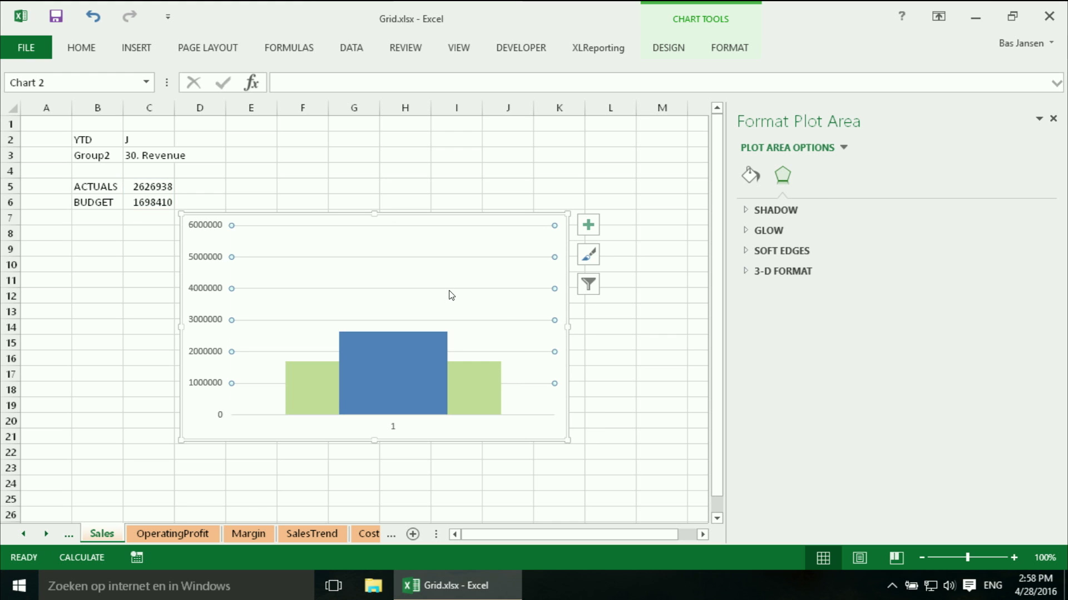
pyautogui.press('Delete')
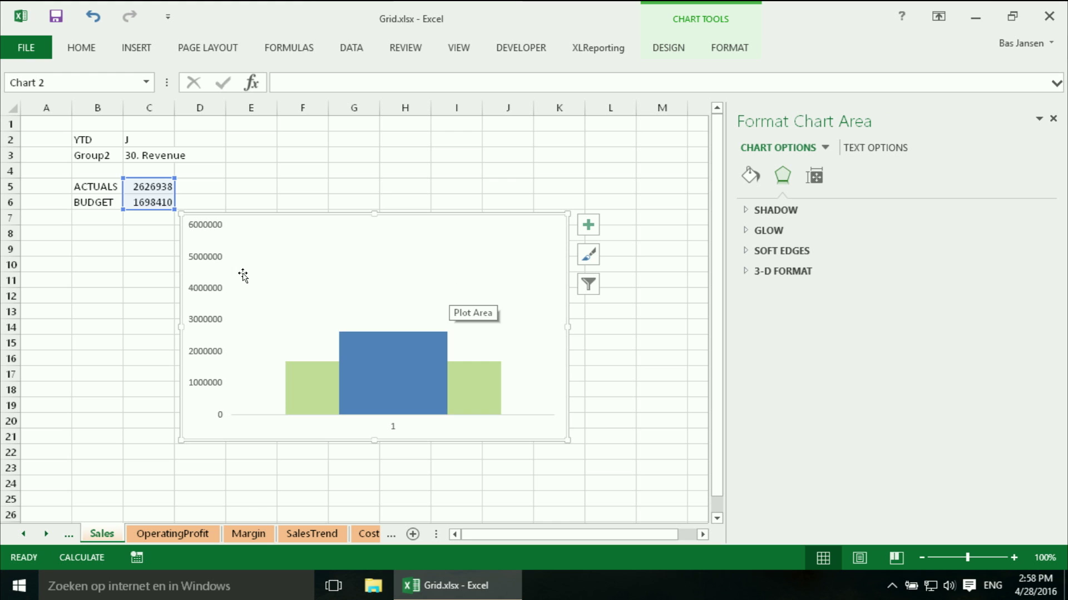
# Give the value axis the custom number format #,##0,,;-#,##0 to show millions.
pyautogui.click(205, 261)
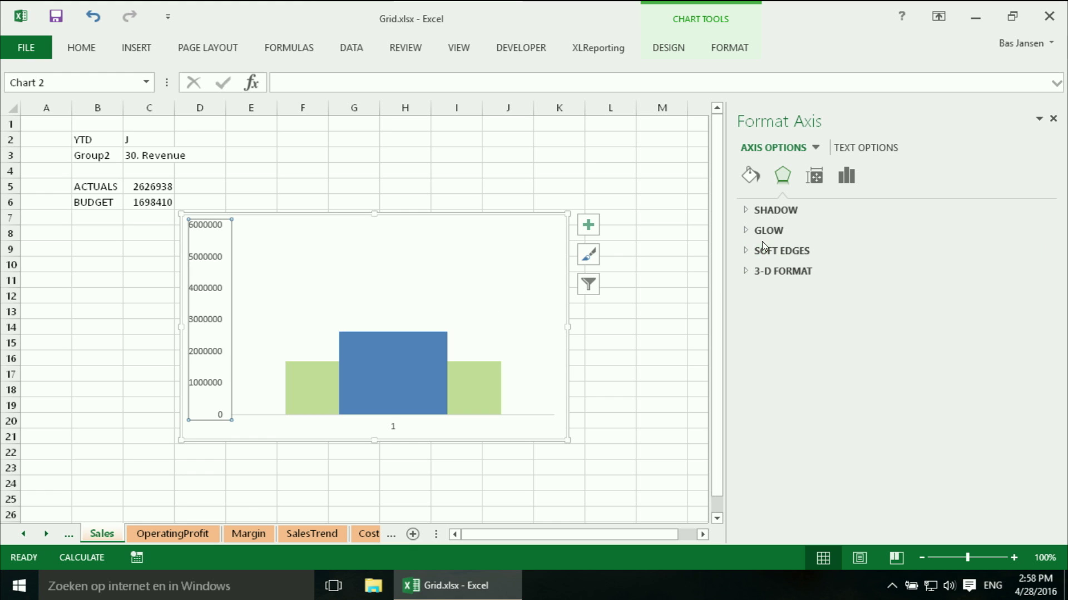
pyautogui.click(847, 179)
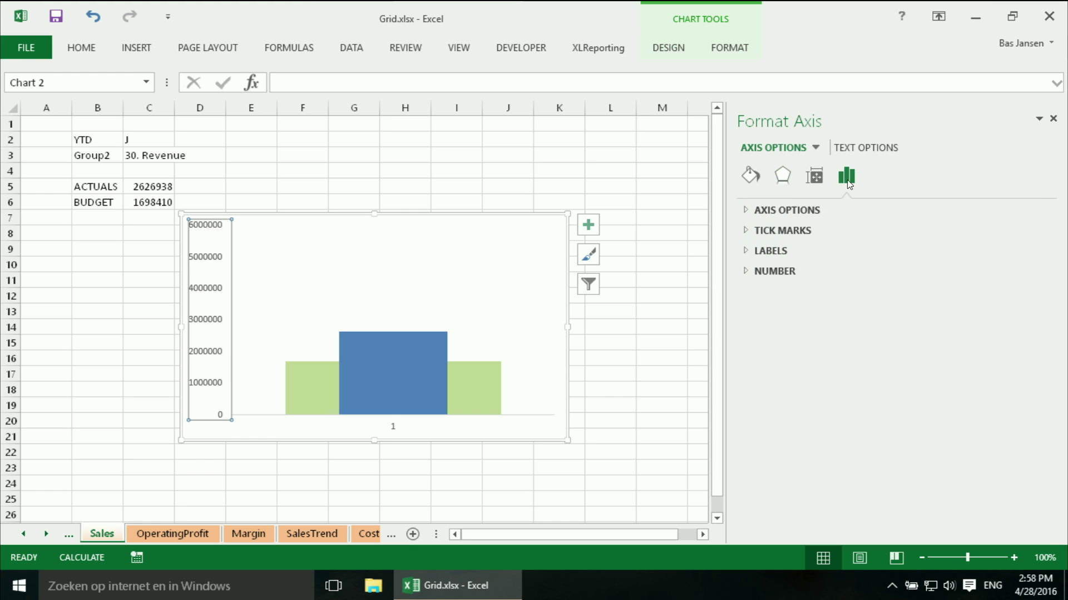
pyautogui.click(757, 272)
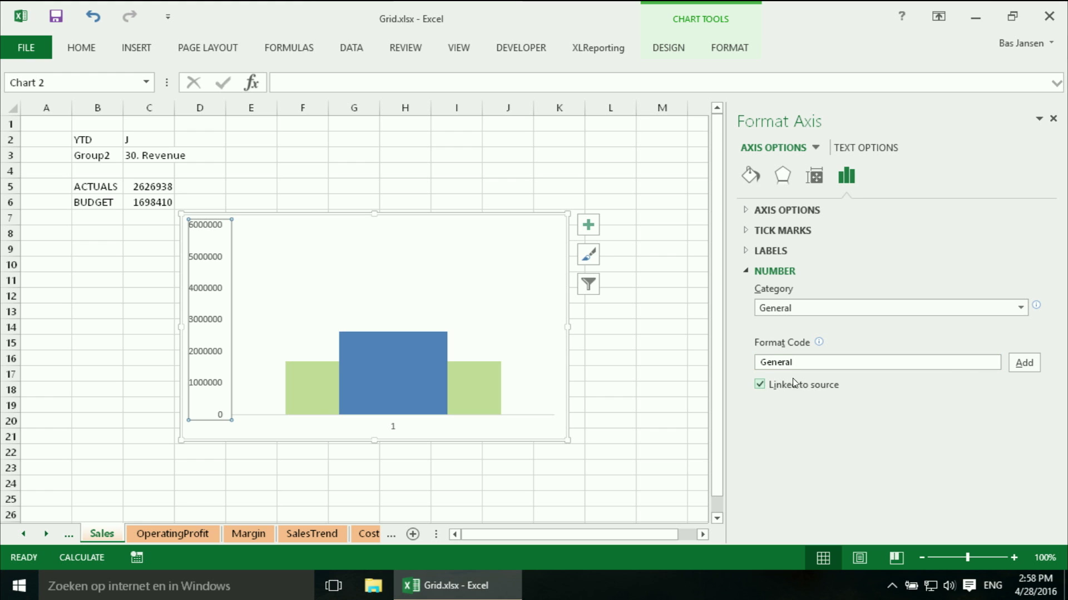
pyautogui.click(1021, 309)
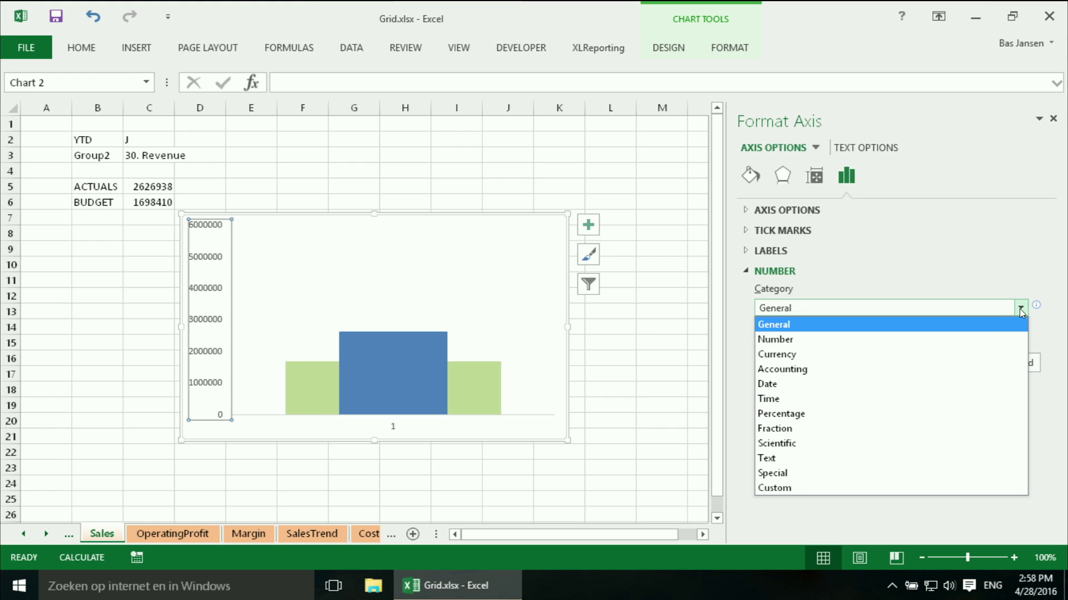
pyautogui.click(795, 488)
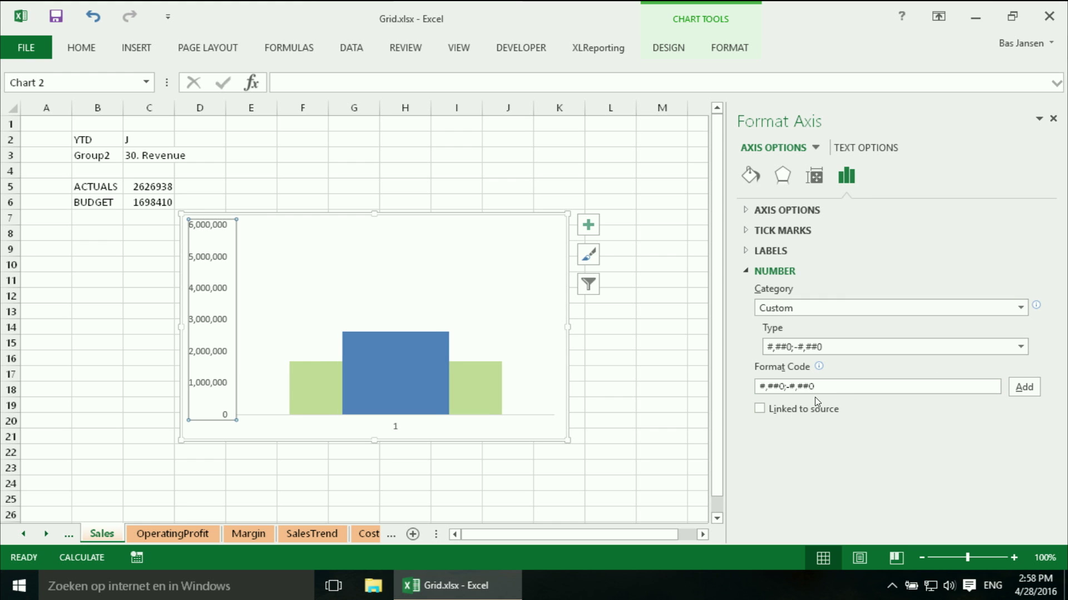
pyautogui.click(1021, 351)
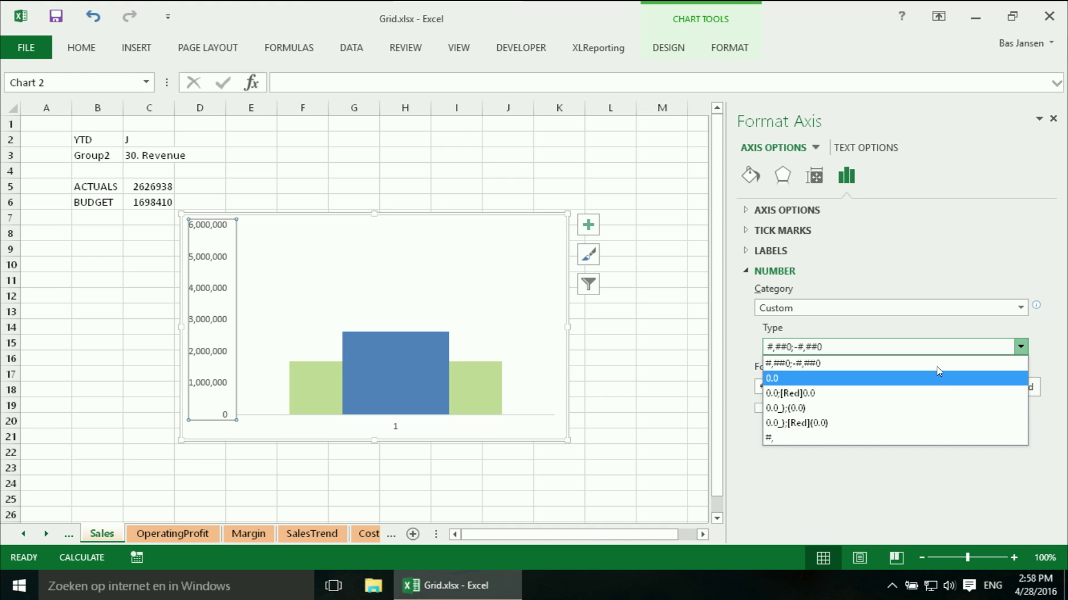
pyautogui.click(935, 349)
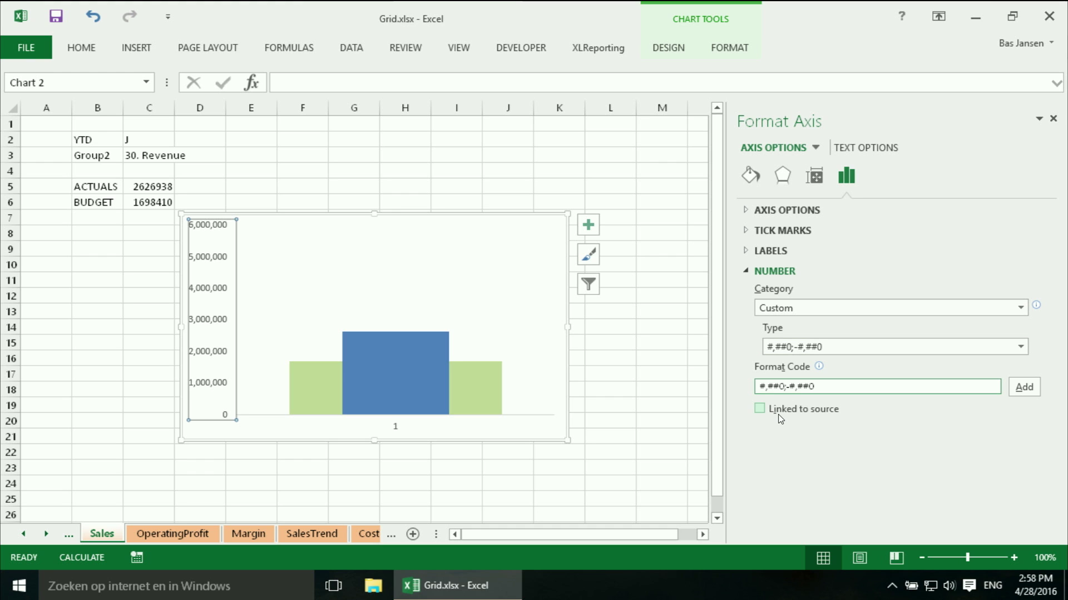
pyautogui.write(',')
pyautogui.write(',')
pyautogui.click(1020, 390)
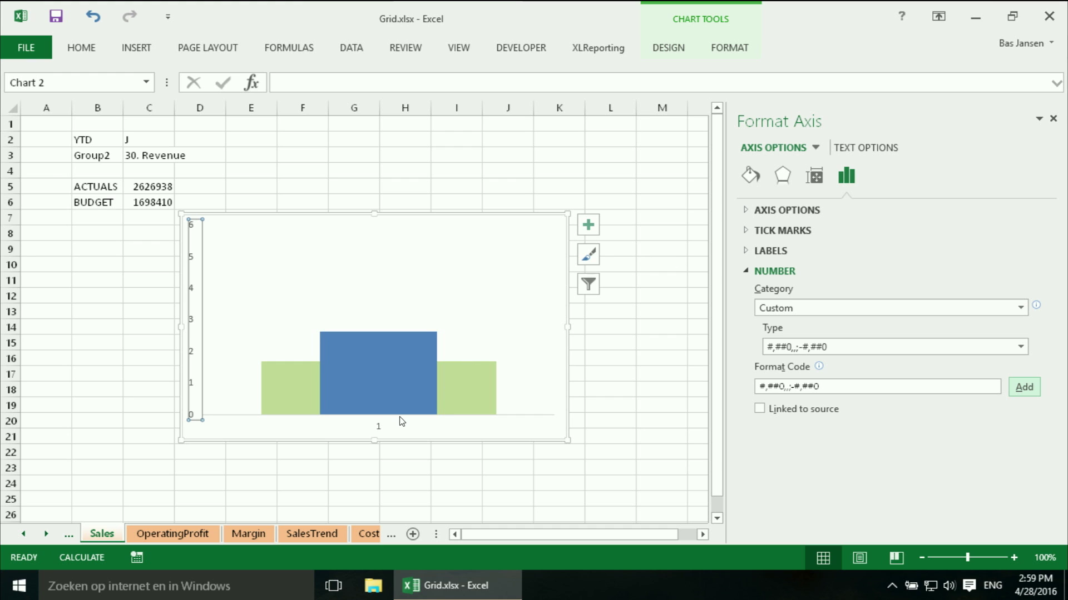
# Delete the horizontal category axis, then select the chart's Size height box.
pyautogui.click(381, 428)
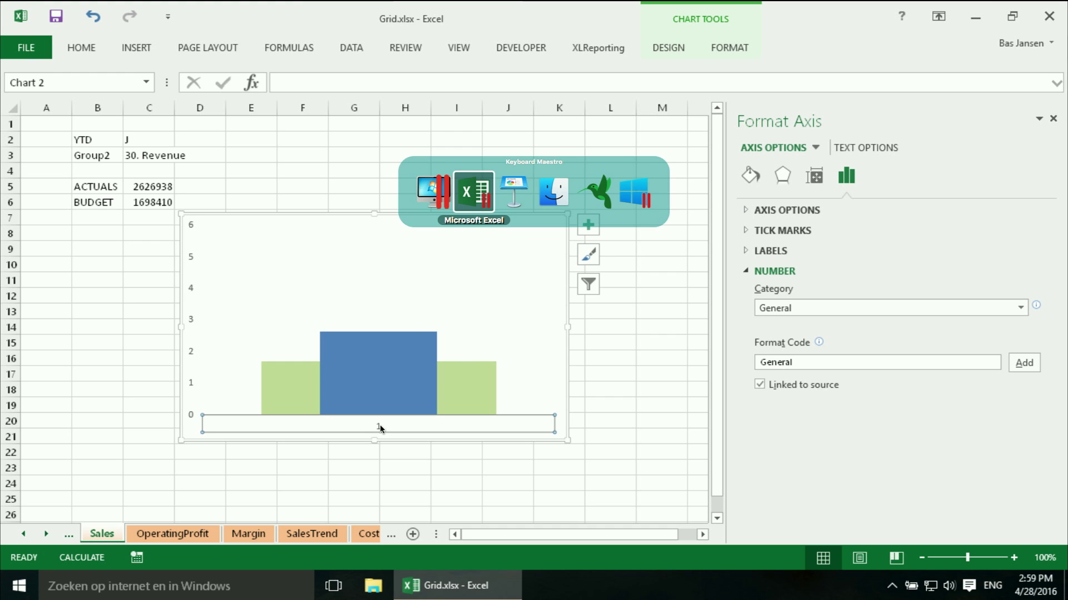
pyautogui.press('q')
pyautogui.press('q')
pyautogui.click(358, 416)
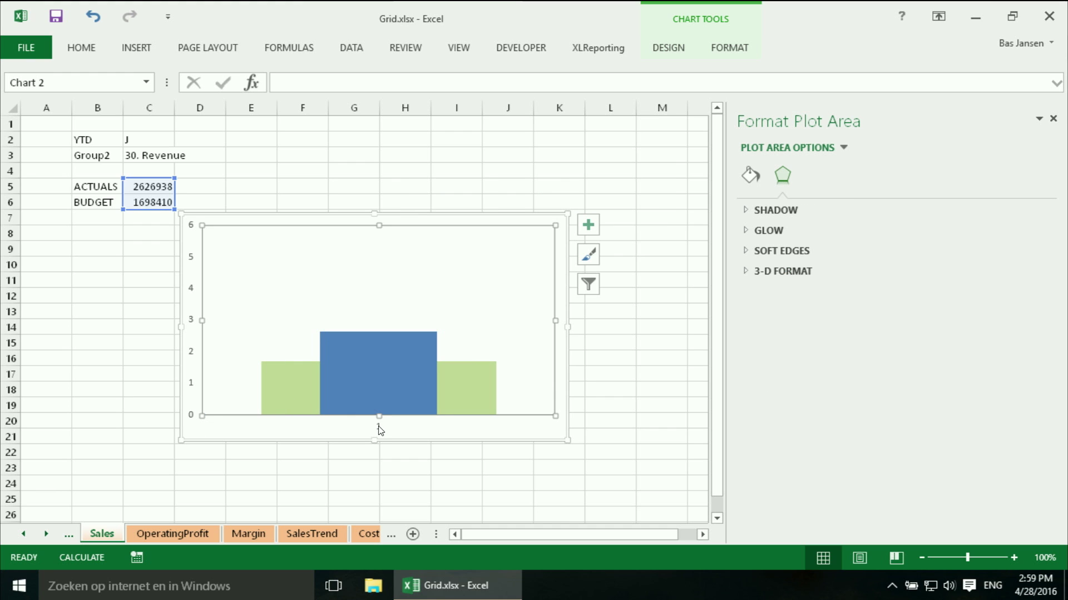
pyautogui.click(379, 428)
pyautogui.press('Delete')
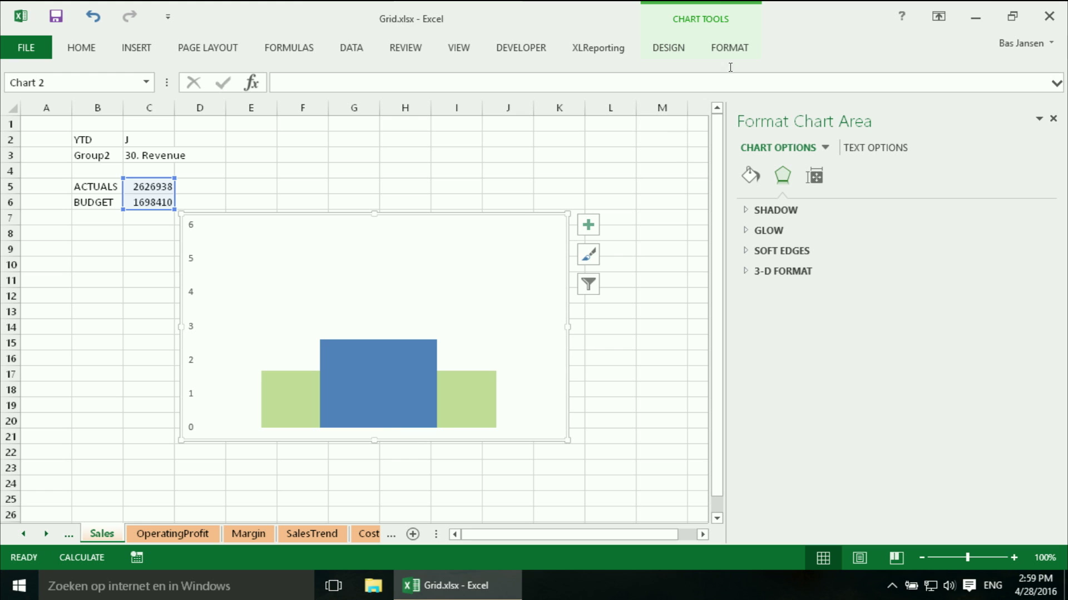
pyautogui.click(733, 49)
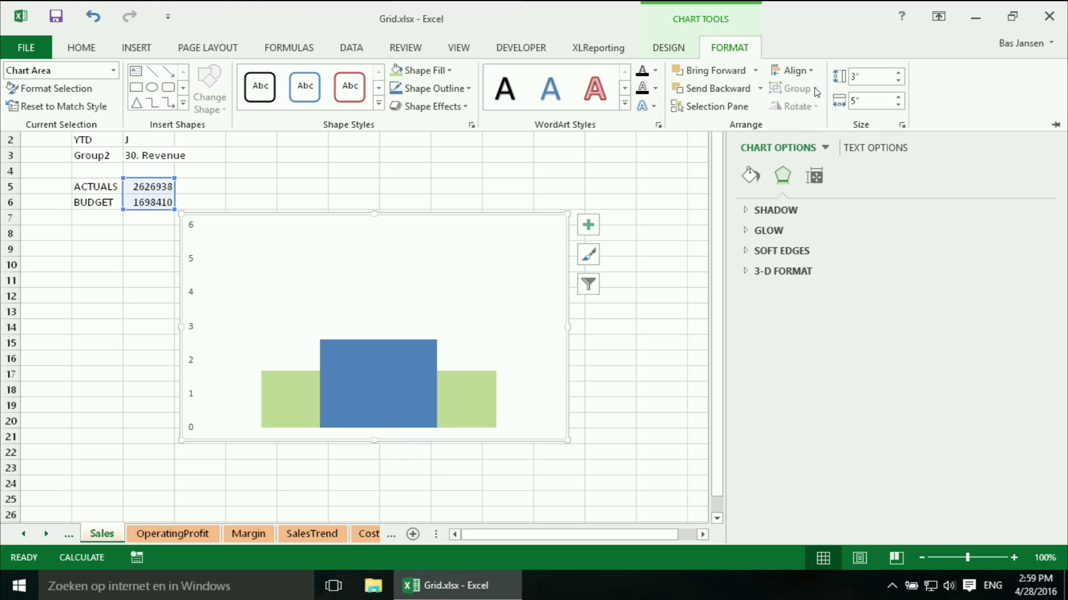
pyautogui.click(879, 77)
# Switch to the Dashboard sheet and place the active cell at J4.
pyautogui.rightClick(34, 537)
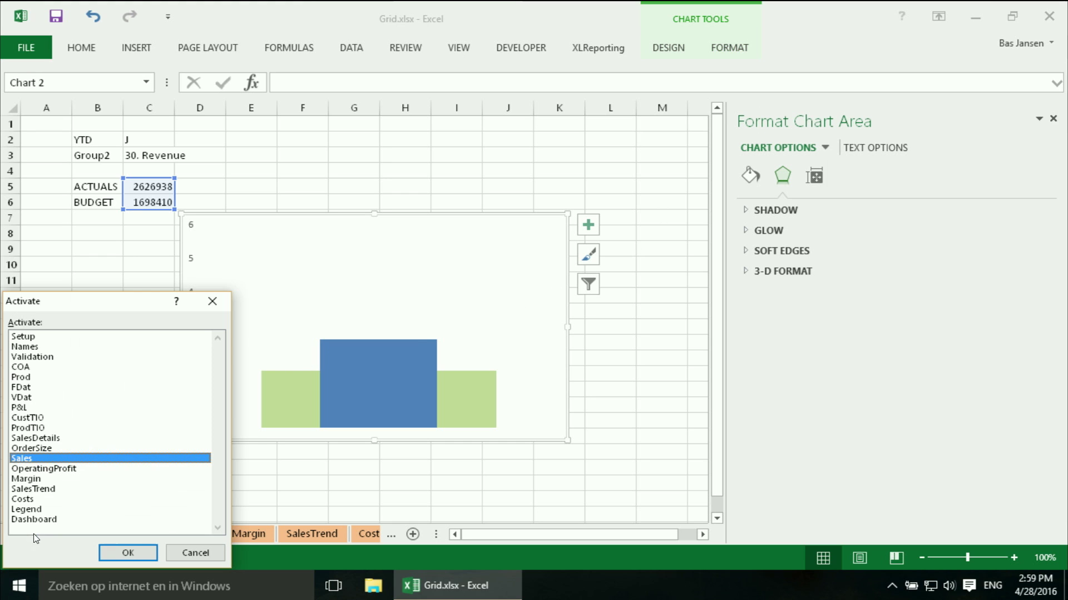
pyautogui.click(46, 520)
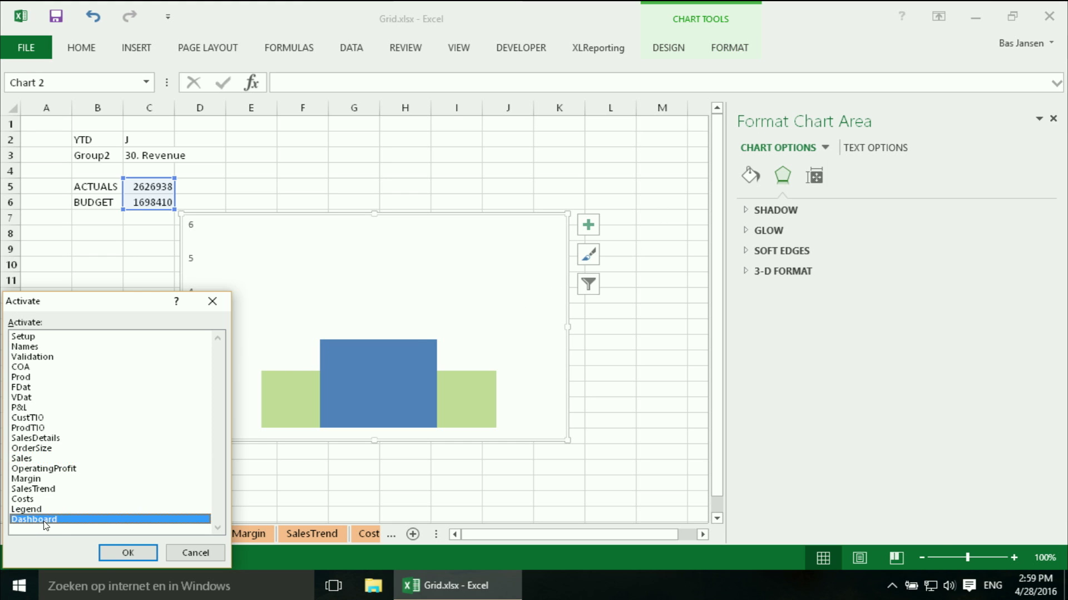
pyautogui.click(122, 560)
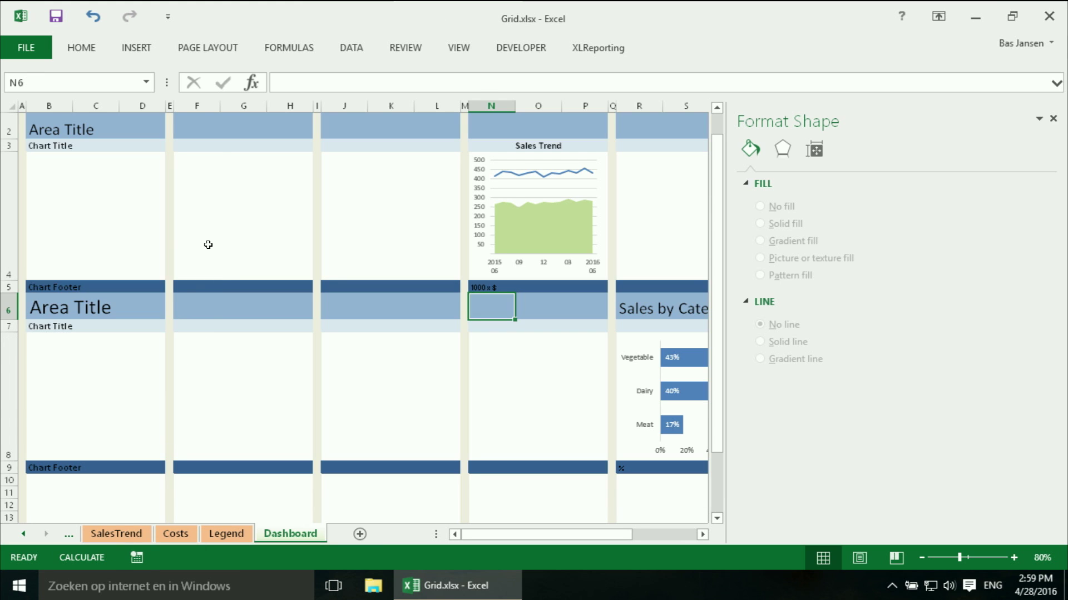
pyautogui.click(208, 245)
pyautogui.press('Right')
pyautogui.press('Right')
pyautogui.press('Right')
pyautogui.press('Right')
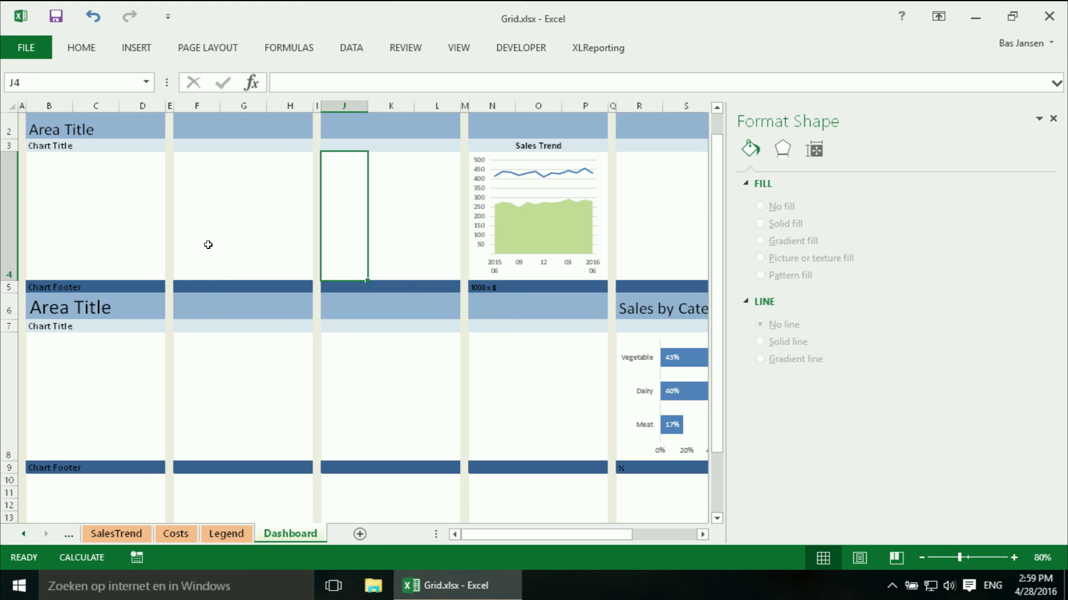
pyautogui.press('Right')
pyautogui.press('Right')
pyautogui.press('Left')
pyautogui.press('Left')
pyautogui.press('Right')
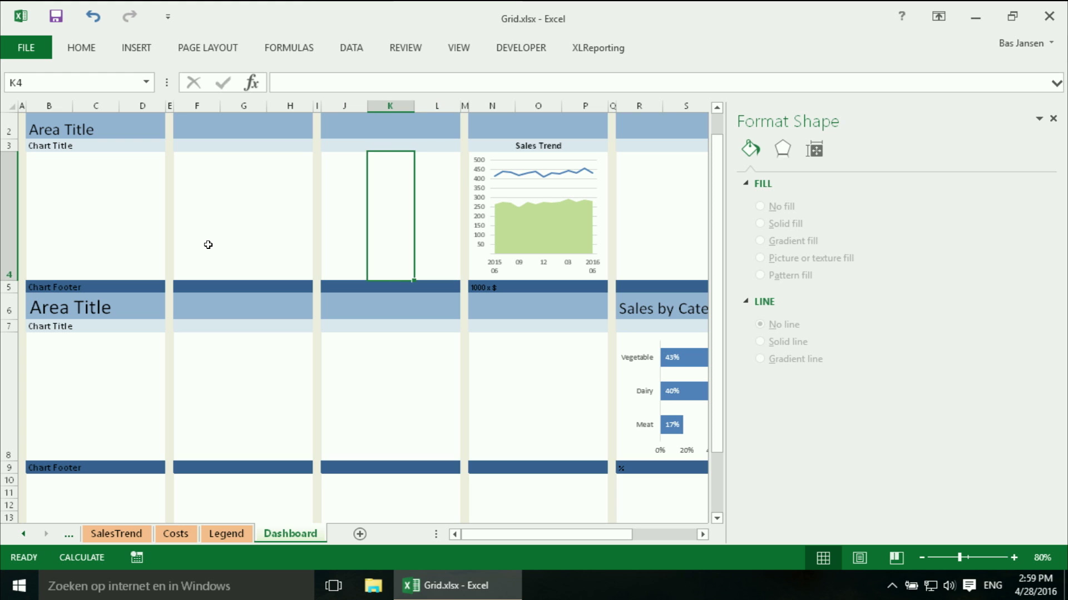
pyautogui.press('Right')
pyautogui.press('Left')
pyautogui.press('Left')
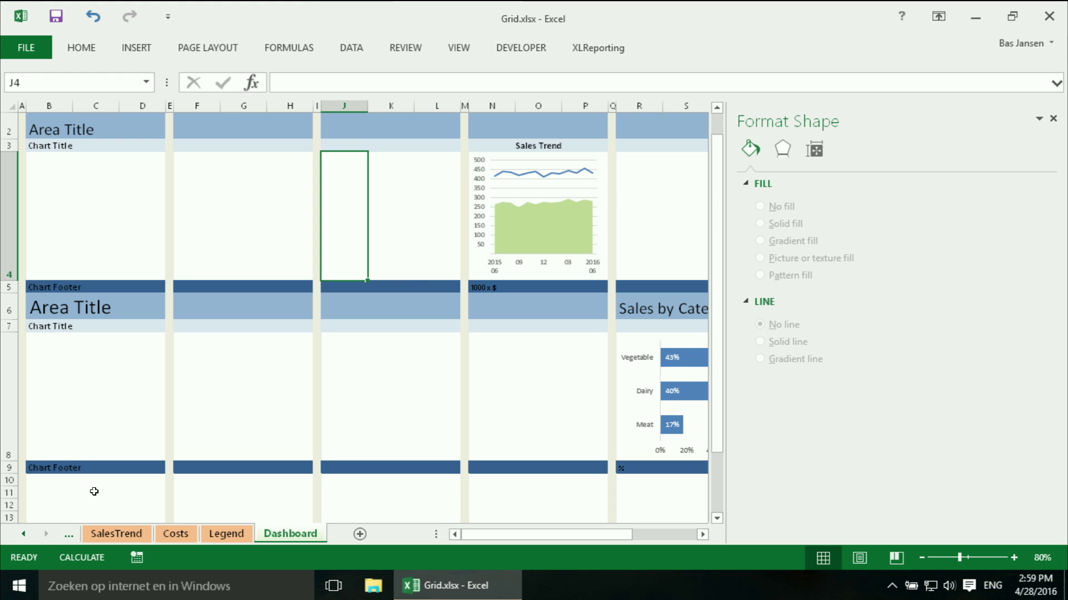
# Return to the Sales sheet through the Activate sheet list.
pyautogui.click(21, 535)
pyautogui.click(22, 536)
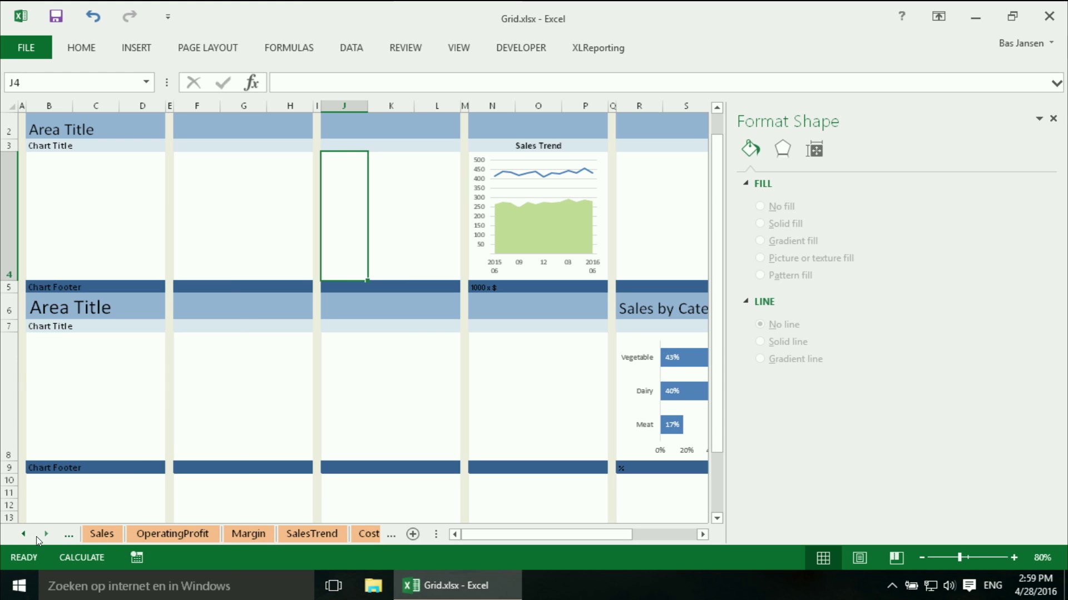
pyautogui.rightClick(36, 536)
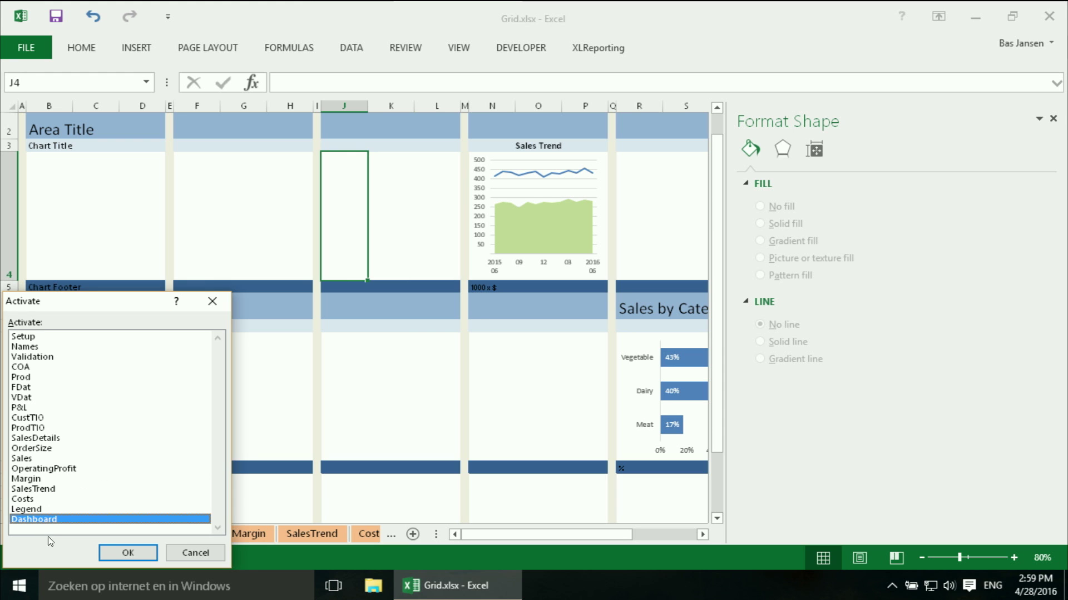
pyautogui.click(34, 460)
pyautogui.click(113, 552)
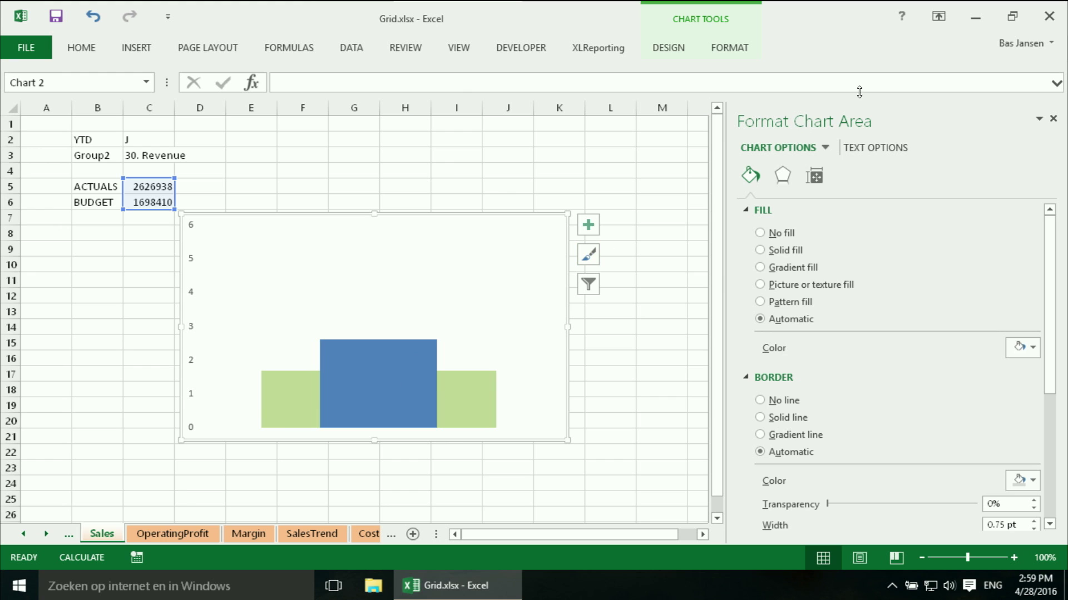
# Set the Sales chart's shape height to 2.15" and its width to 0.76".
pyautogui.click(744, 52)
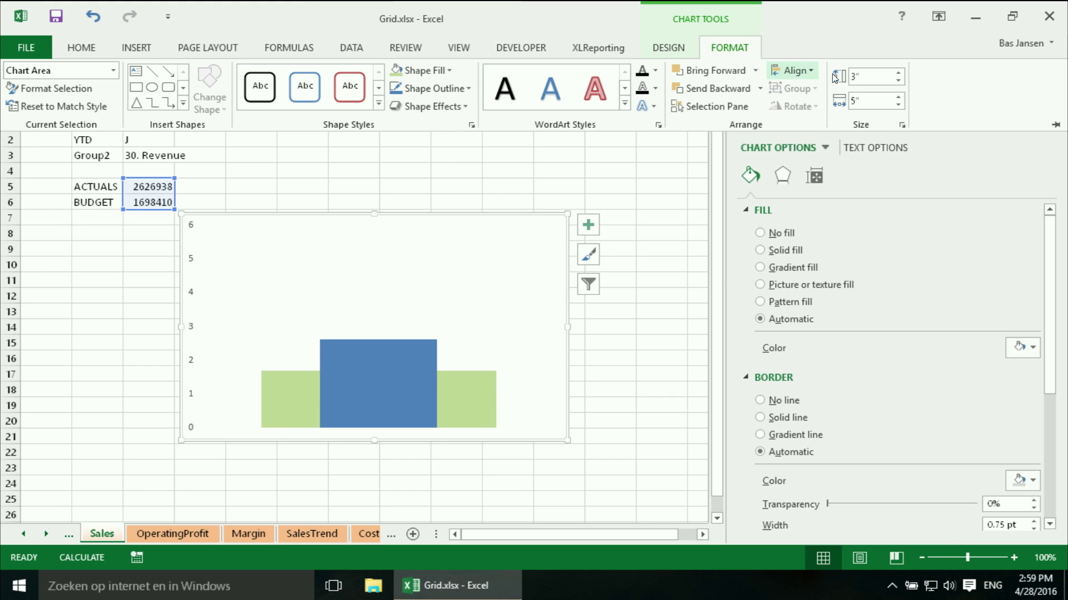
pyautogui.click(869, 77)
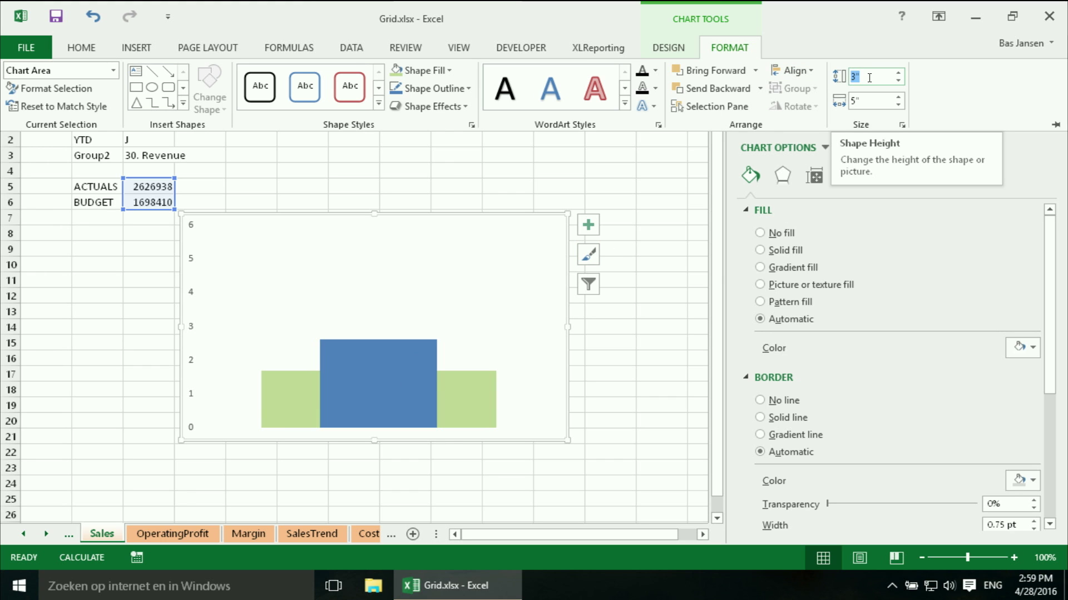
pyautogui.write('2.1')
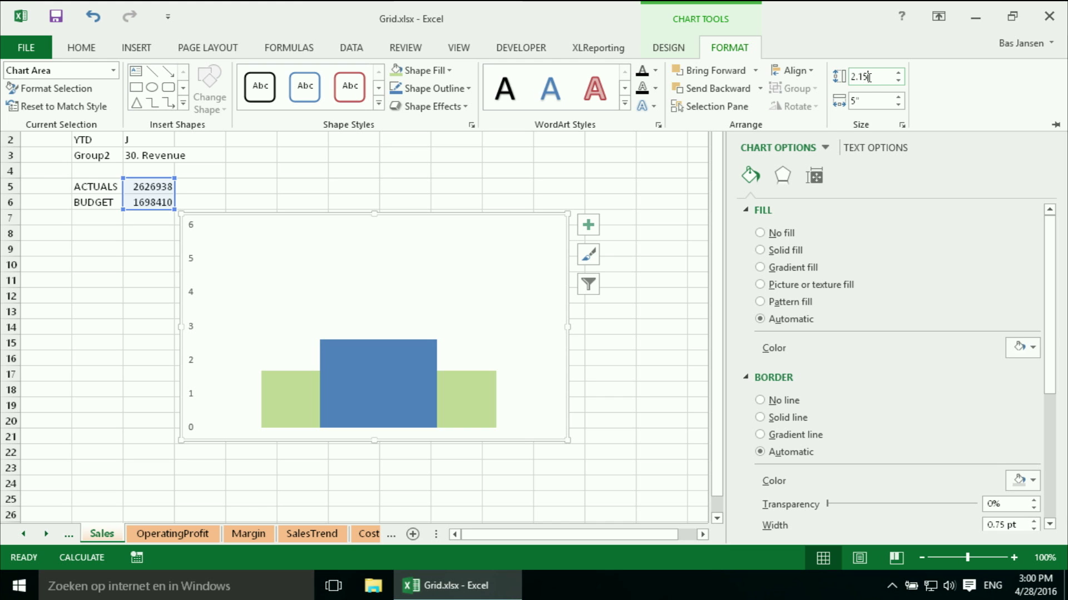
pyautogui.write('5')
pyautogui.click(863, 99)
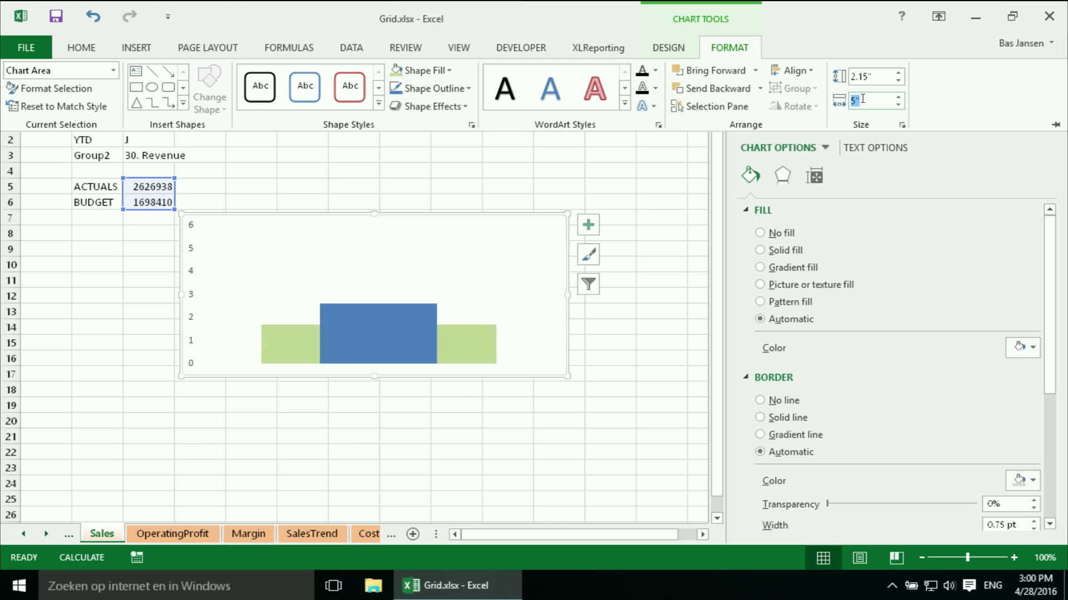
pyautogui.press('BackSpace')
pyautogui.press('Return')
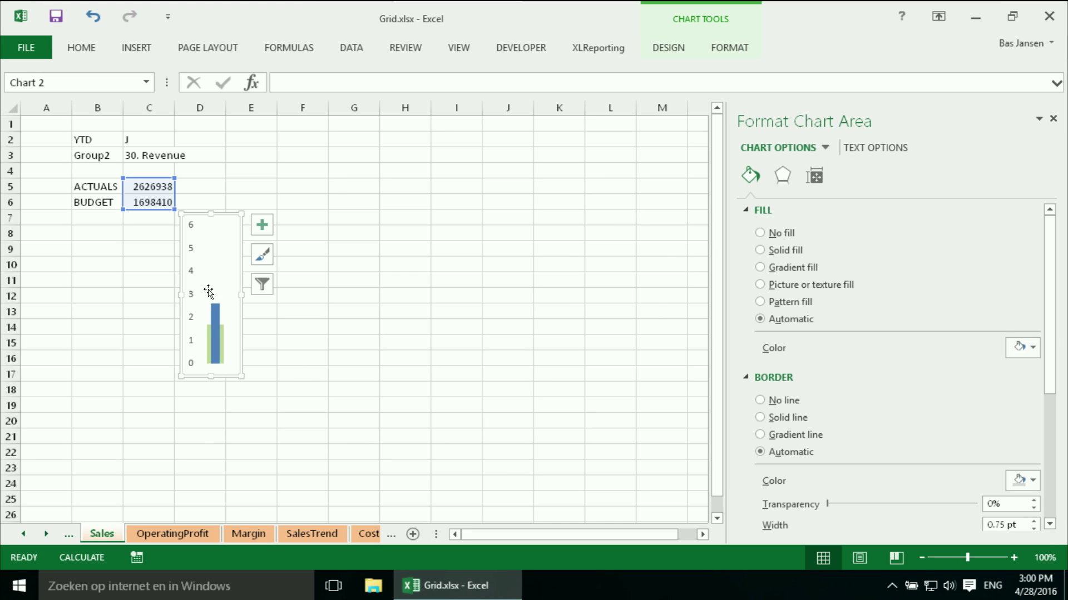
# Set the vertical value axis's major tick mark type to Outside in Format Axis.
pyautogui.click(192, 276)
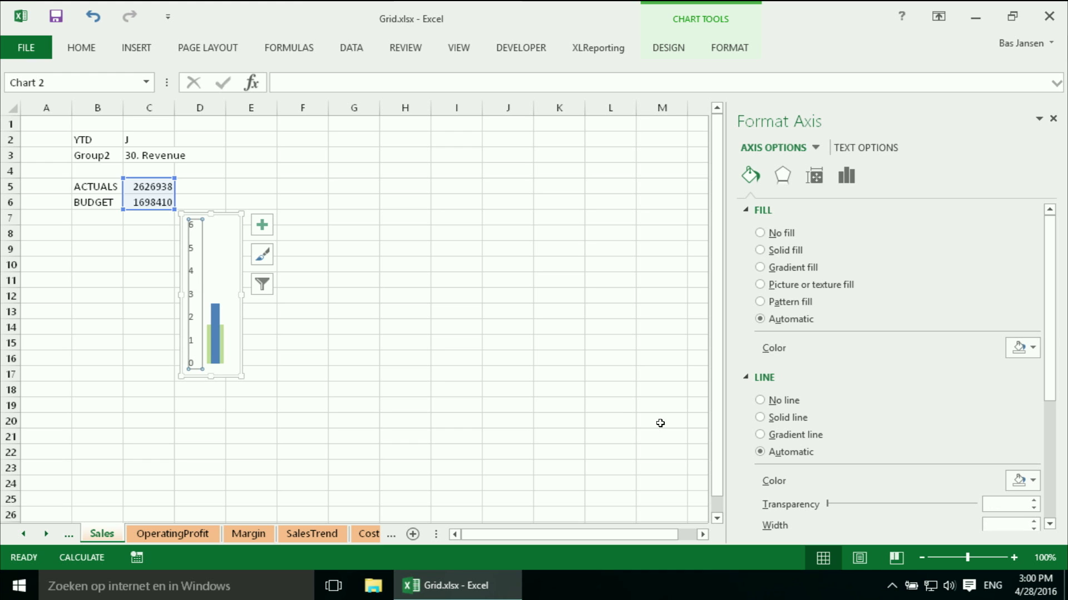
pyautogui.click(748, 378)
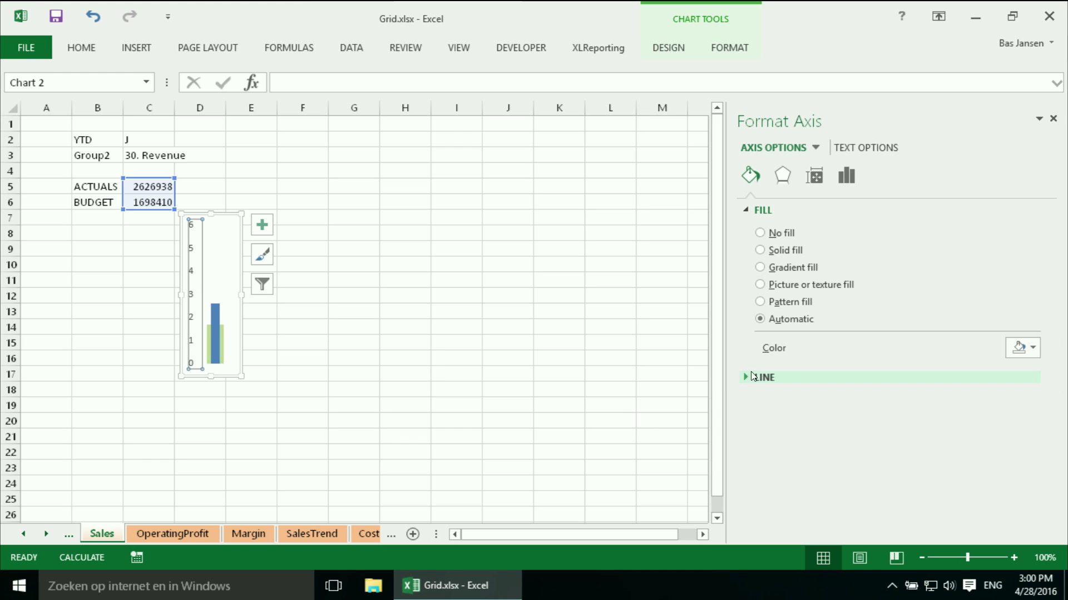
pyautogui.click(846, 177)
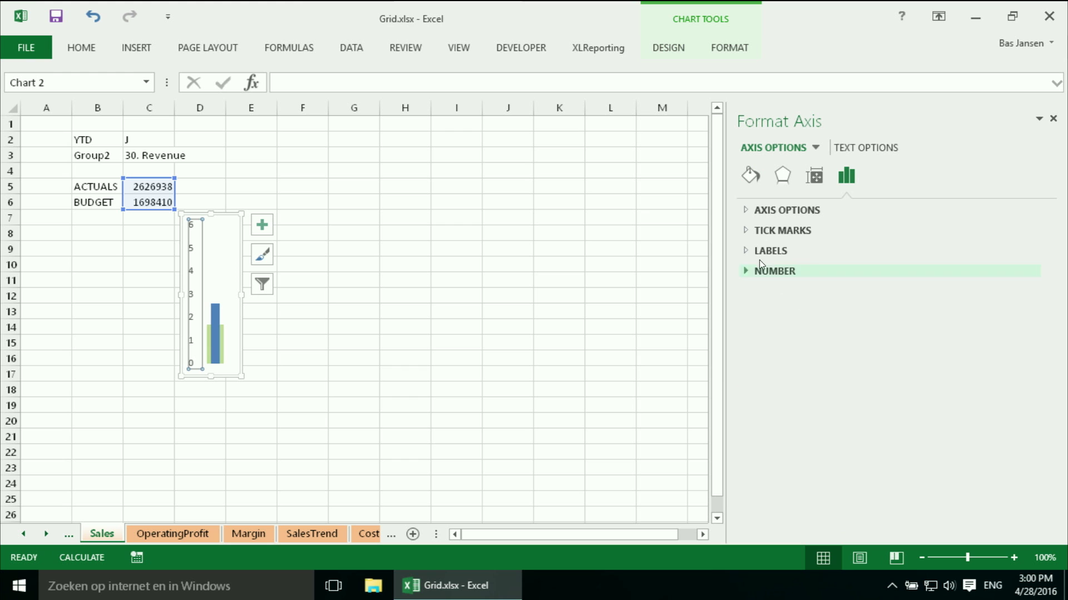
pyautogui.click(750, 231)
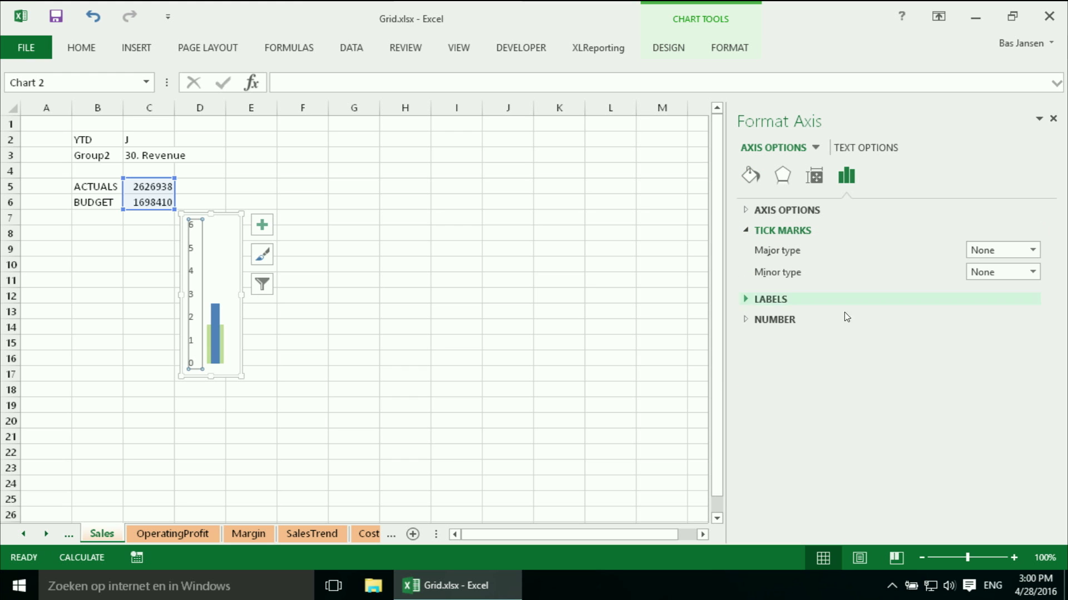
pyautogui.click(1033, 251)
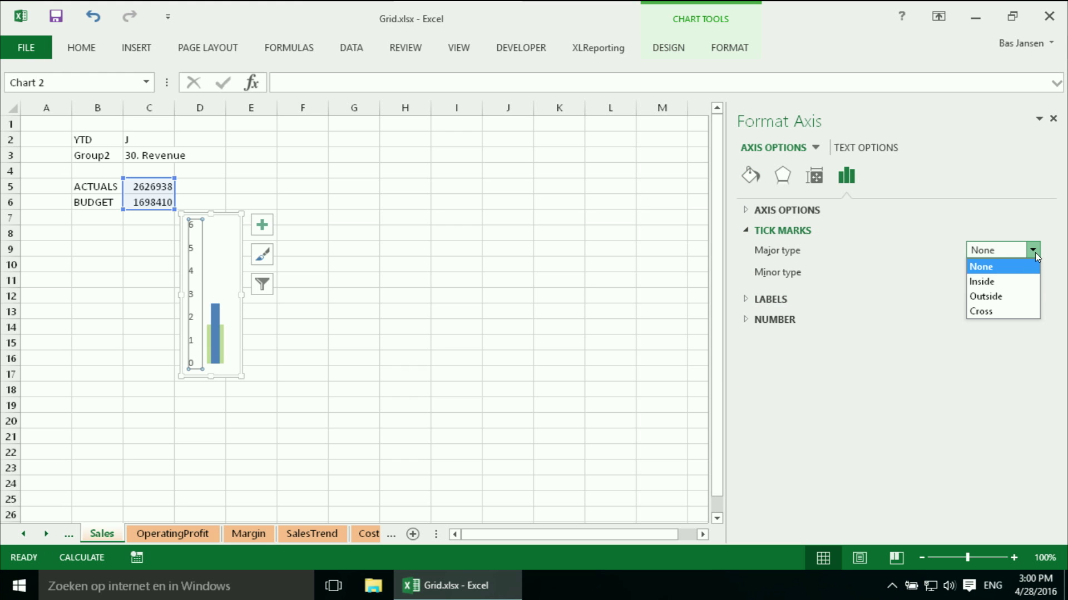
pyautogui.click(998, 296)
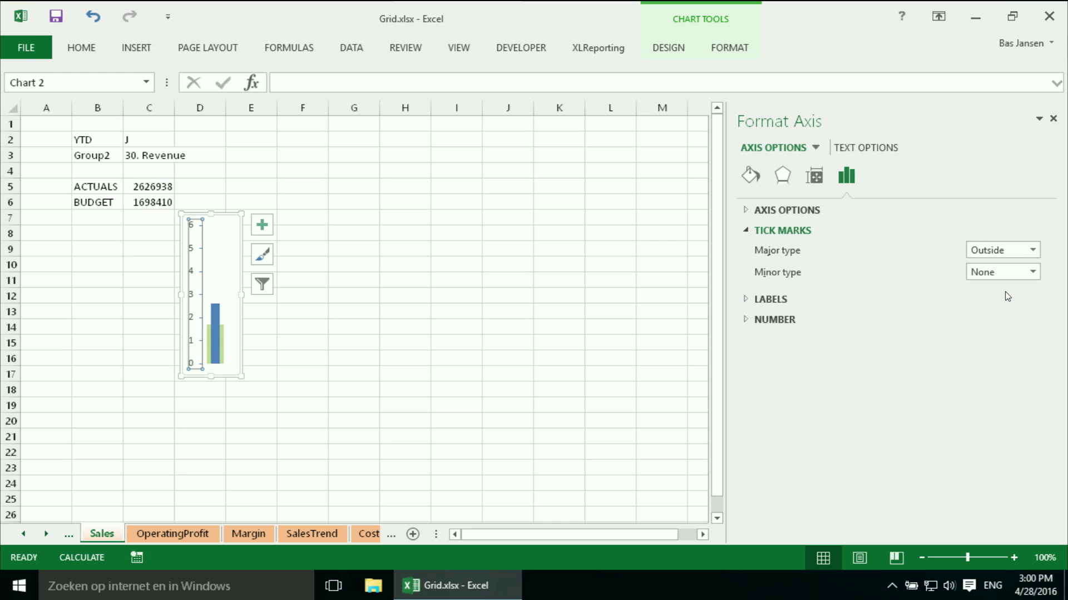
pyautogui.click(557, 357)
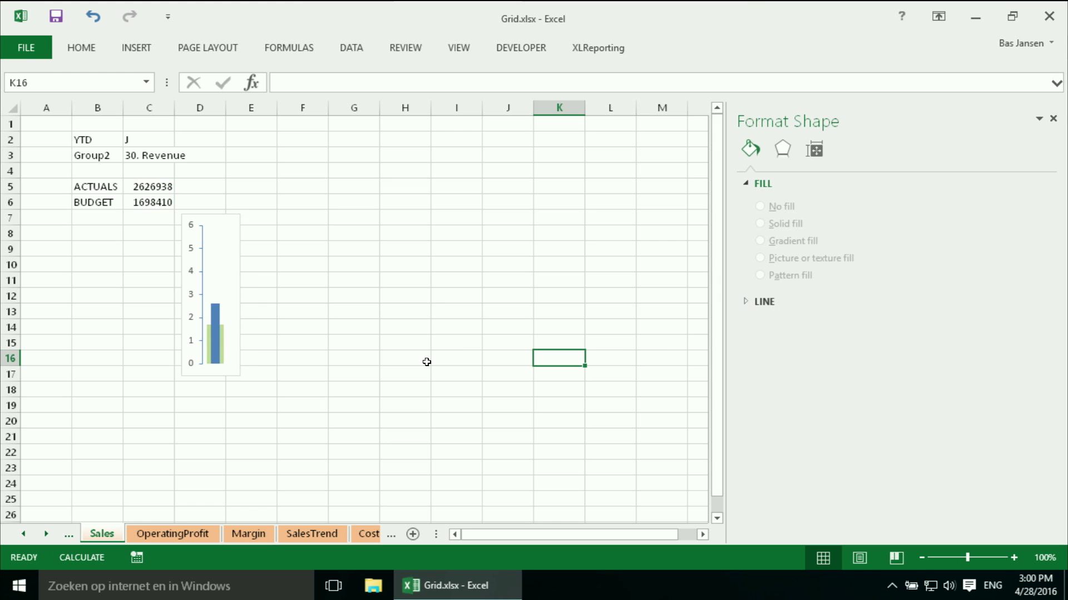
# Give the Sales chart area No fill and No line.
pyautogui.click(242, 251)
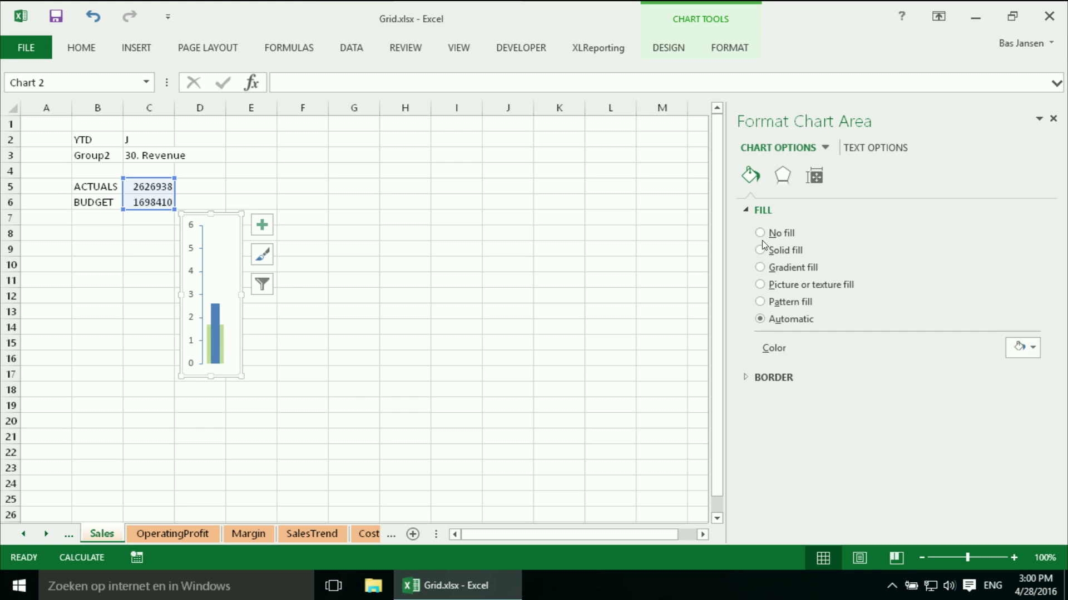
pyautogui.click(762, 234)
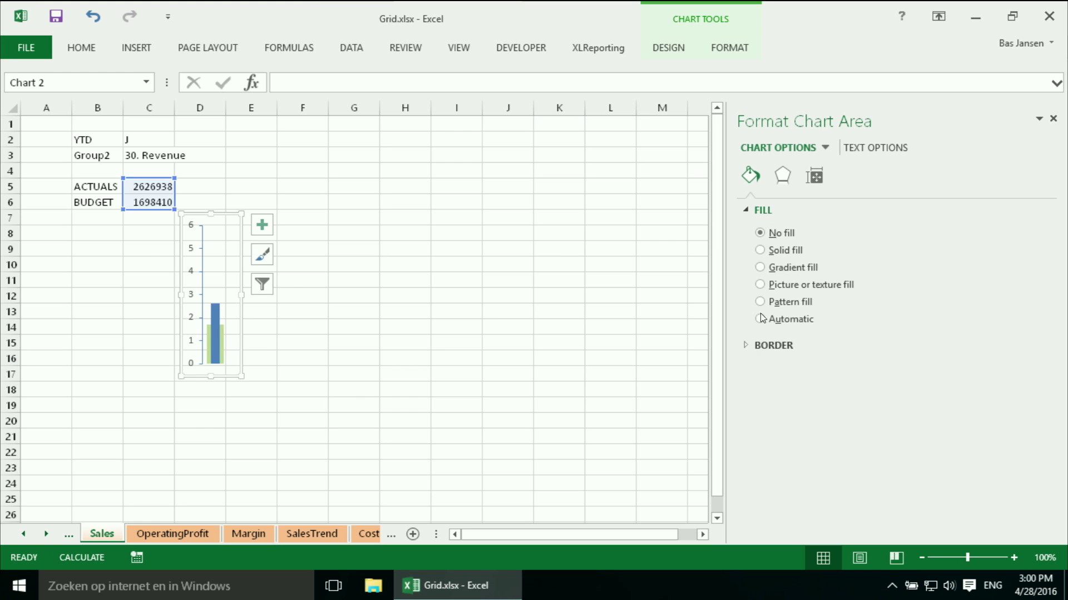
pyautogui.click(757, 346)
pyautogui.click(760, 369)
pyautogui.click(608, 388)
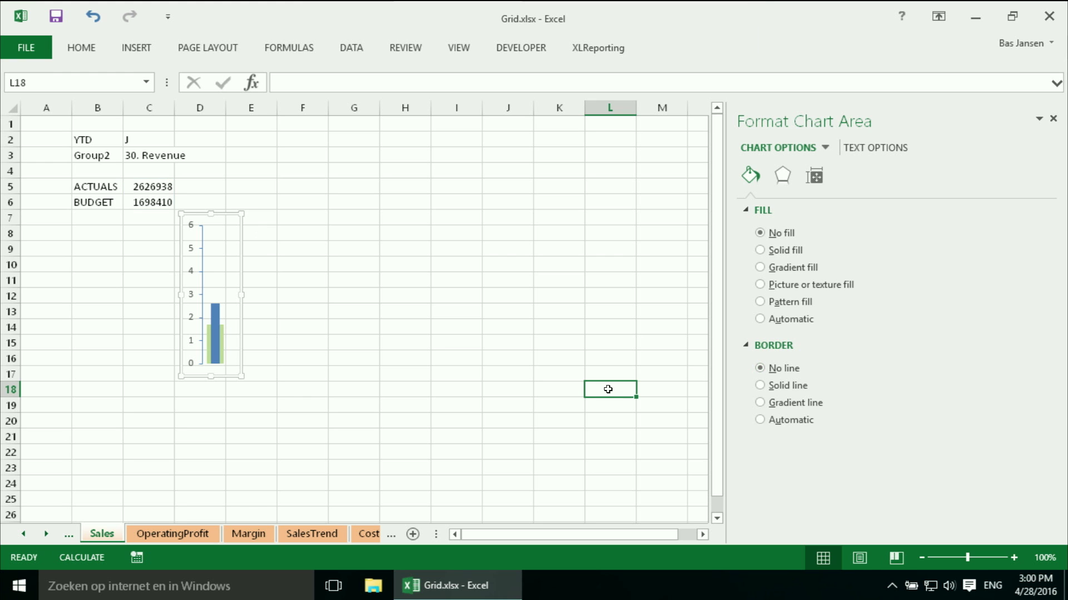
# Select the whole chart area and remove it from the Sales sheet for moving.
pyautogui.click(230, 264)
pyautogui.click(239, 261)
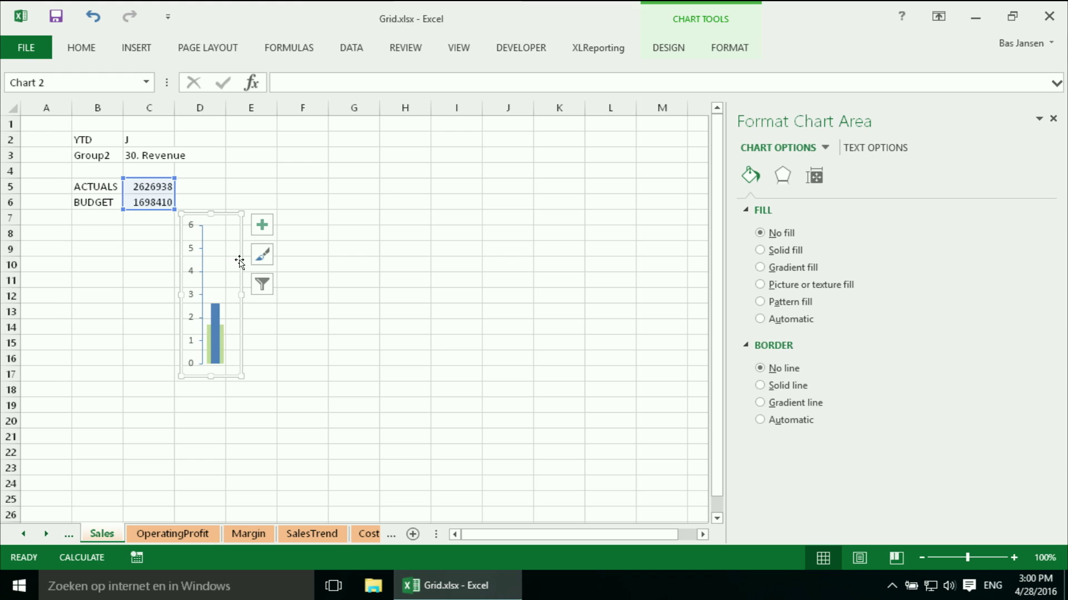
pyautogui.press('Delete')
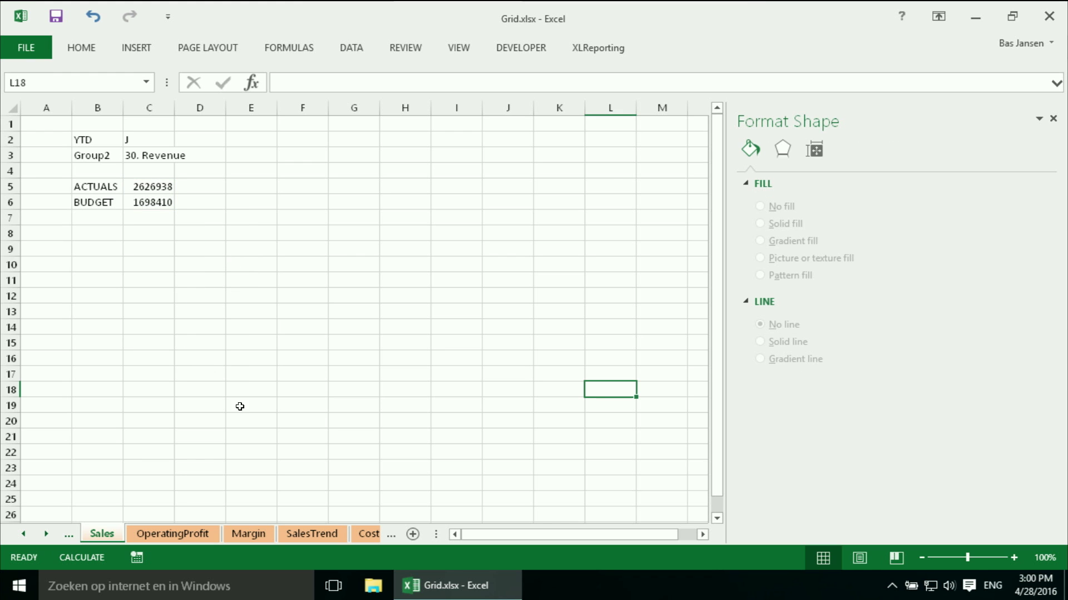
# Paste the chart into cell J4 of the Dashboard sheet and type 'Sales' in J3.
pyautogui.rightClick(37, 537)
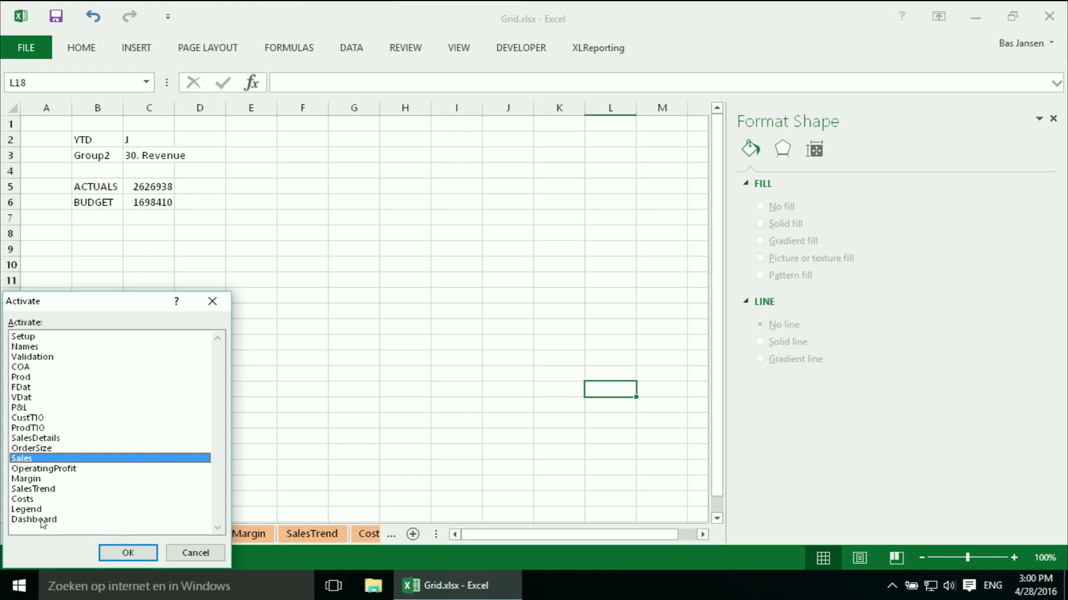
pyautogui.click(41, 520)
pyautogui.click(116, 551)
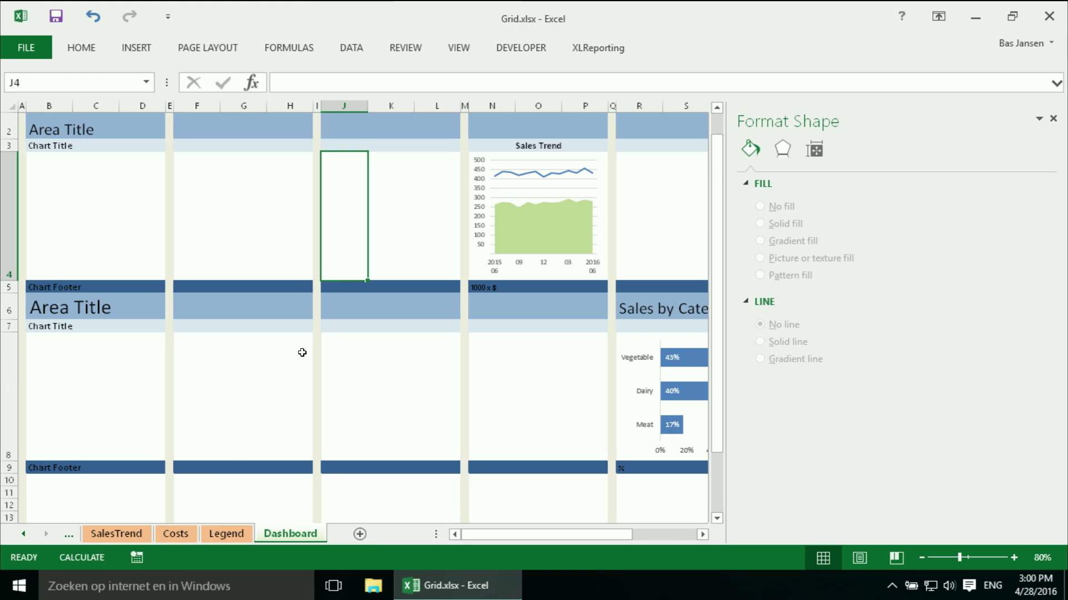
pyautogui.rightClick(341, 246)
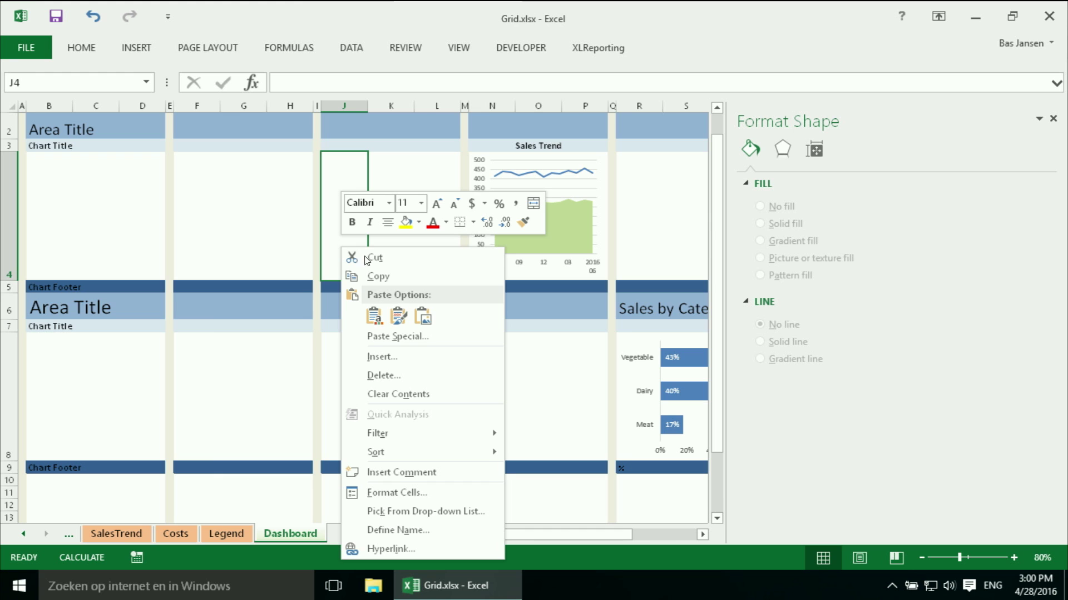
pyautogui.click(374, 316)
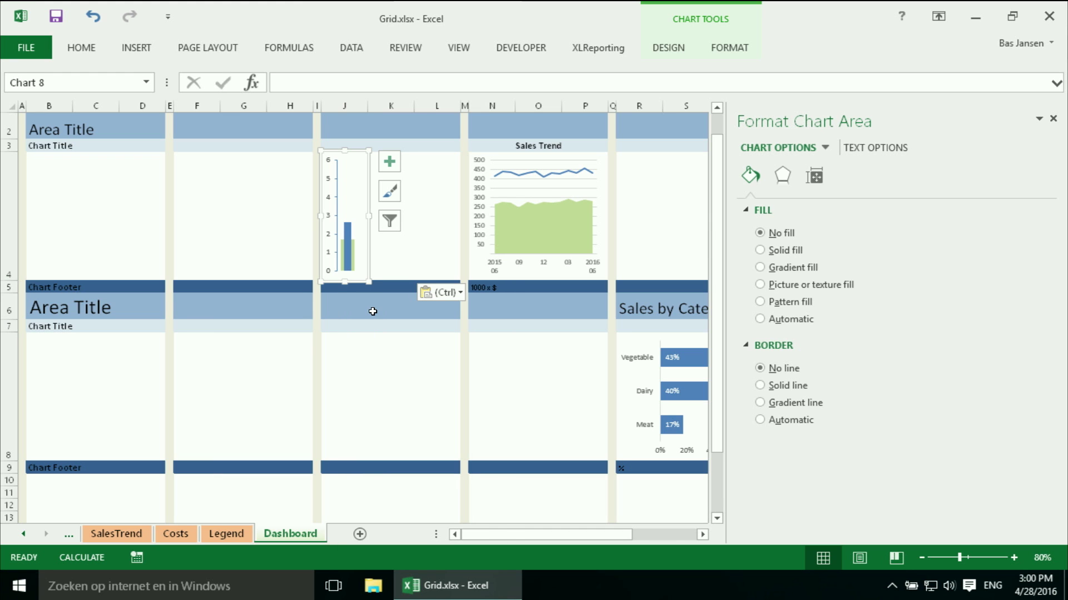
pyautogui.click(342, 145)
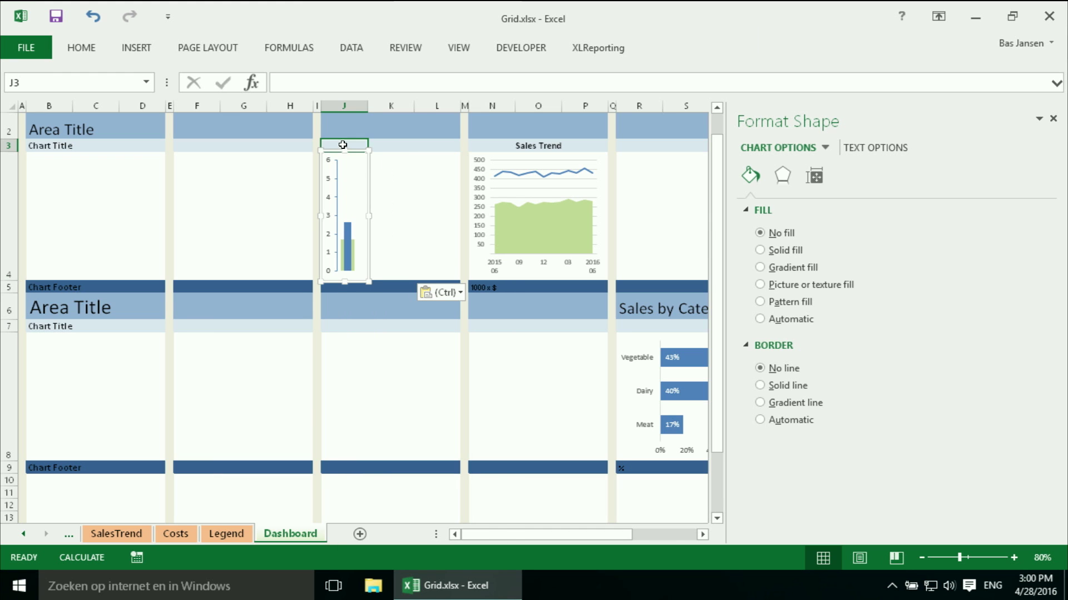
pyautogui.write('Sales')
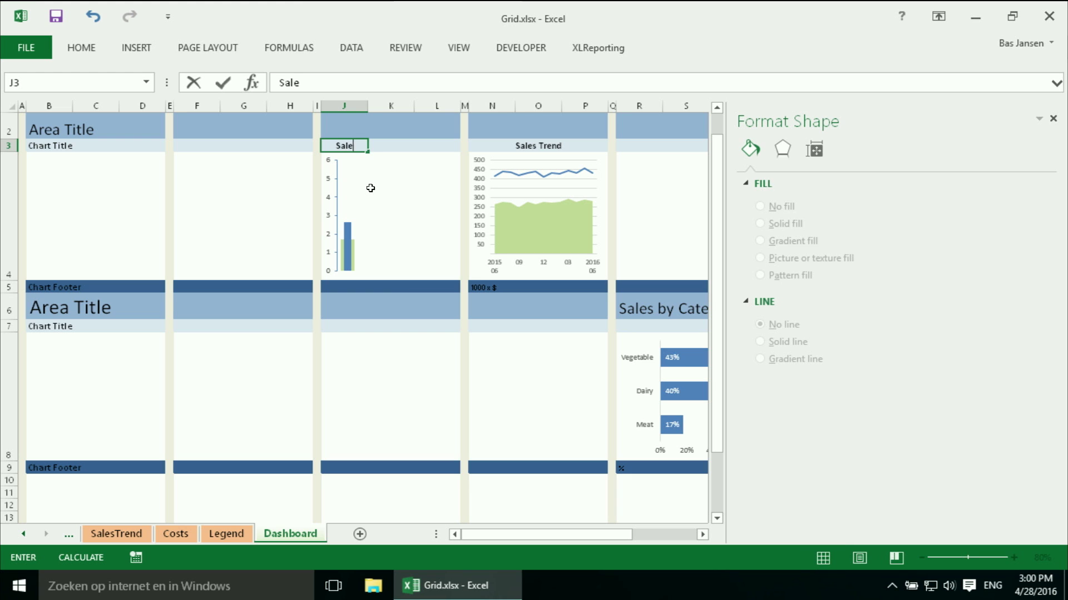